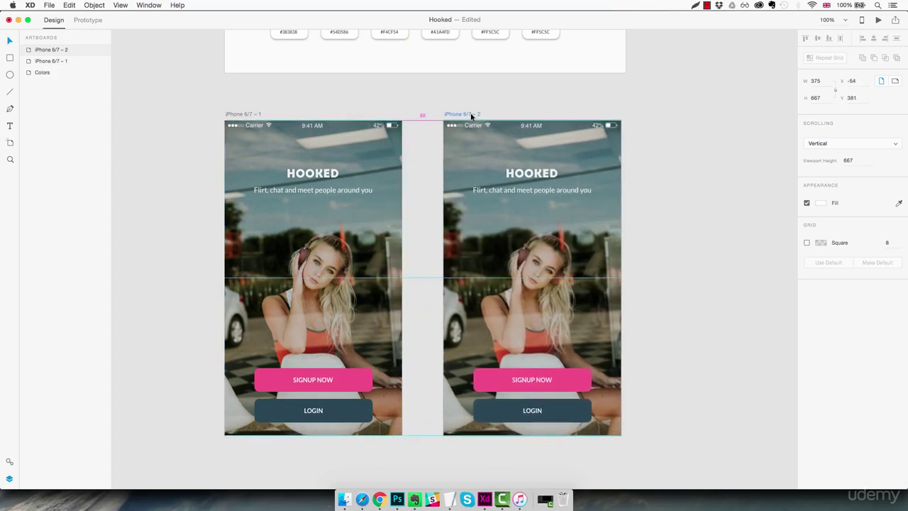
Rename the first iPhone artboard as Home and its duplicate as Login.
{"action": "left_click", "coordinate": [254, 115]}
{"action": "type", "text": "Home"}
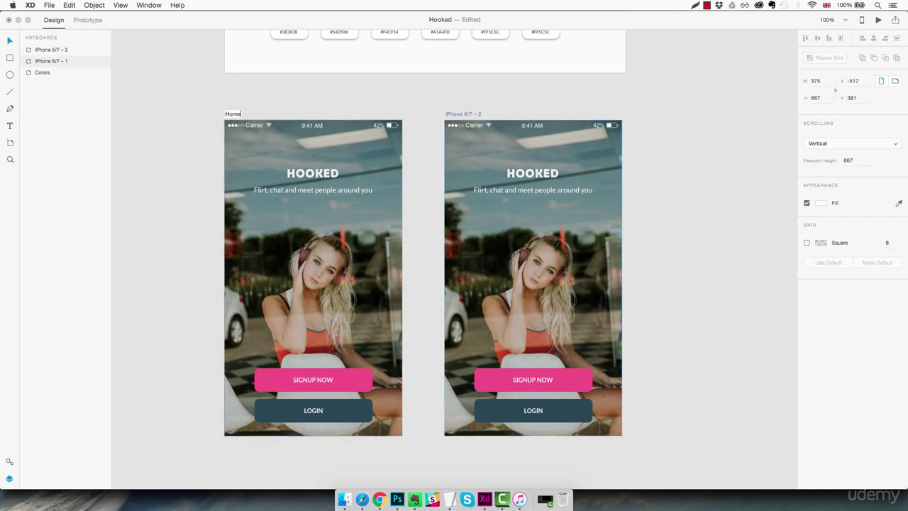
{"action": "key", "text": "Return"}
{"action": "double_click", "coordinate": [472, 114]}
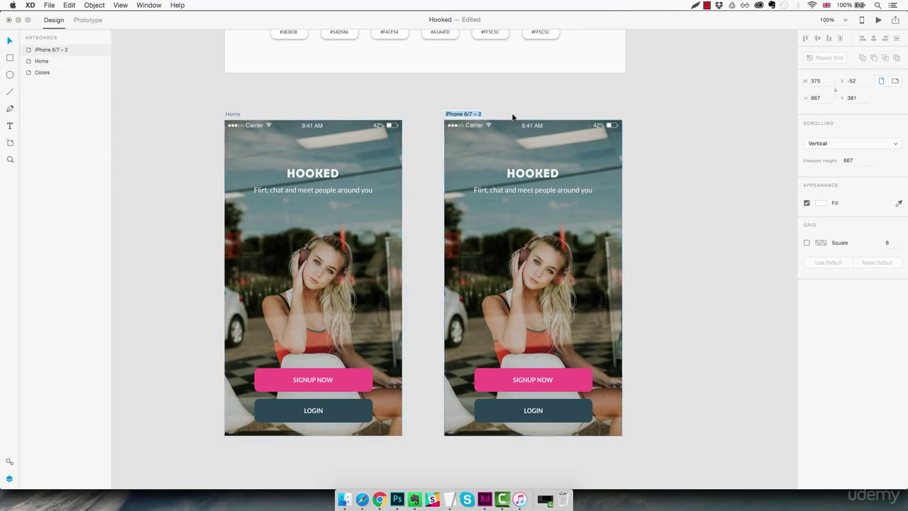
{"action": "type", "text": "Login"}
{"action": "key", "text": "Return"}
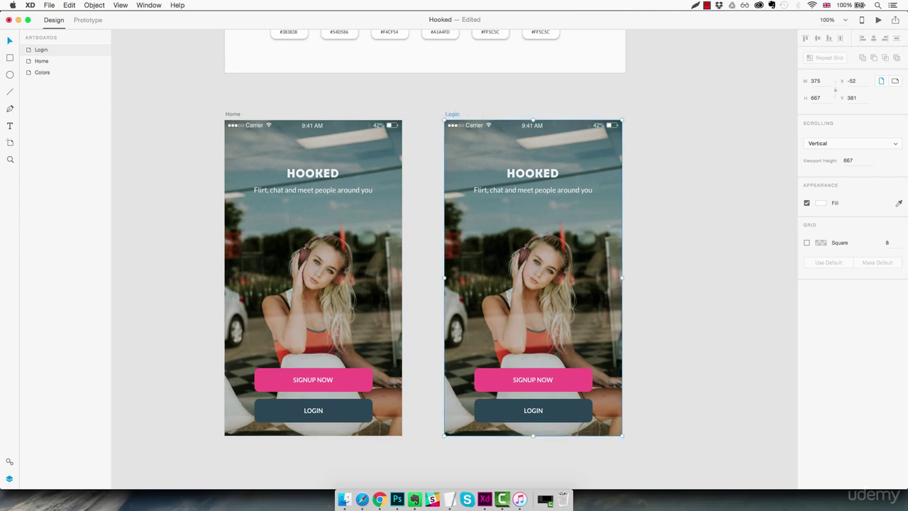
Delete the HOOKED title, the tagline and both buttons from the Login artboard, keeping the photo and status bar.
{"action": "left_click", "coordinate": [577, 163]}
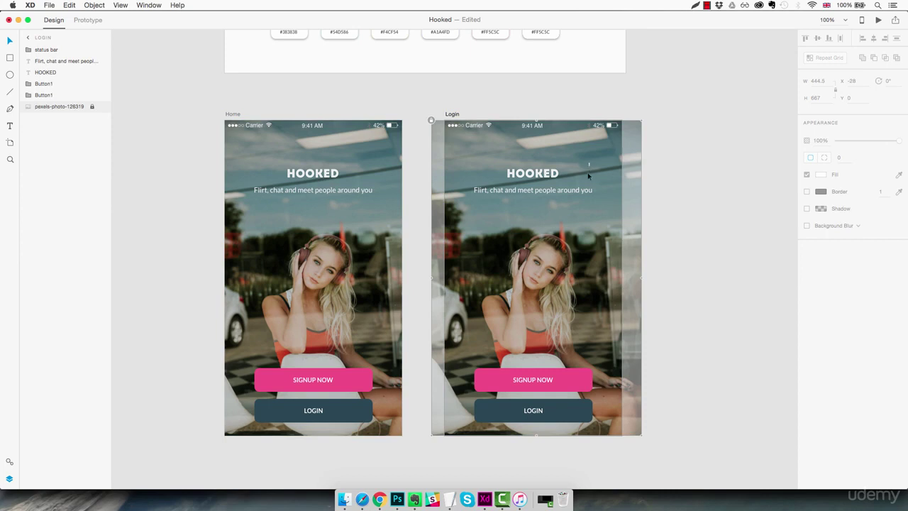
{"action": "left_click_drag", "start_coordinate": [589, 164], "coordinate": [483, 417]}
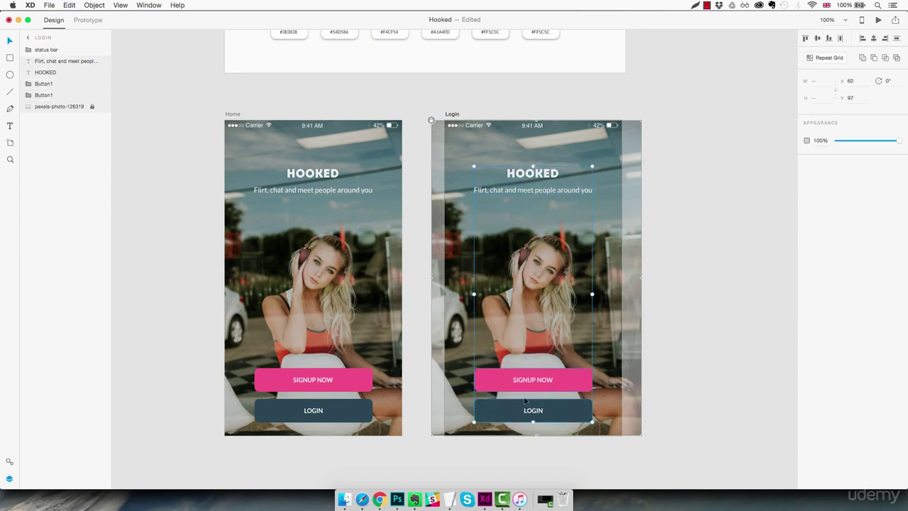
{"action": "key", "text": "Delete"}
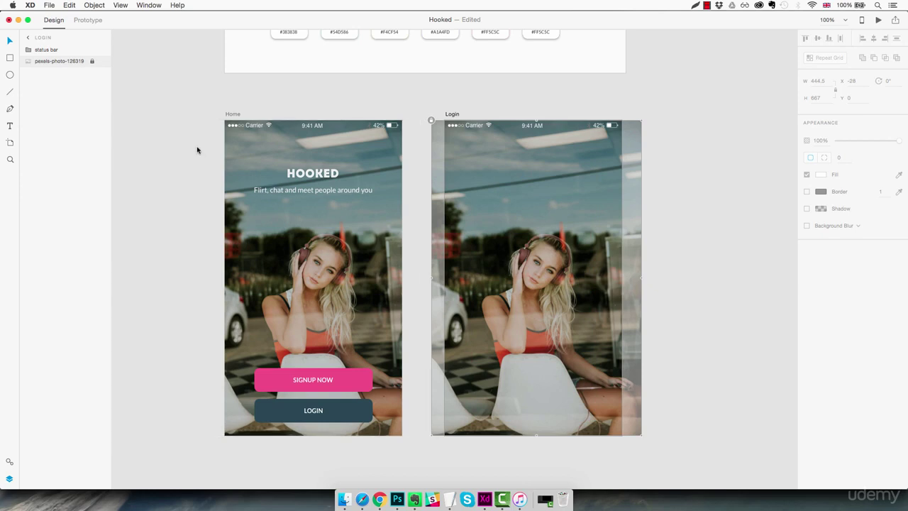
Cover the whole Login artboard with a borderless 375 × 667 rectangle and give it a background blur with amount 50.
{"action": "left_click", "coordinate": [10, 57]}
{"action": "mouse_move", "coordinate": [445, 121]}
{"action": "left_mouse_down"}
{"action": "mouse_move", "coordinate": [525, 231]}
{"action": "mouse_move", "coordinate": [624, 435]}
{"action": "left_mouse_up"}
{"action": "left_click", "coordinate": [807, 191]}
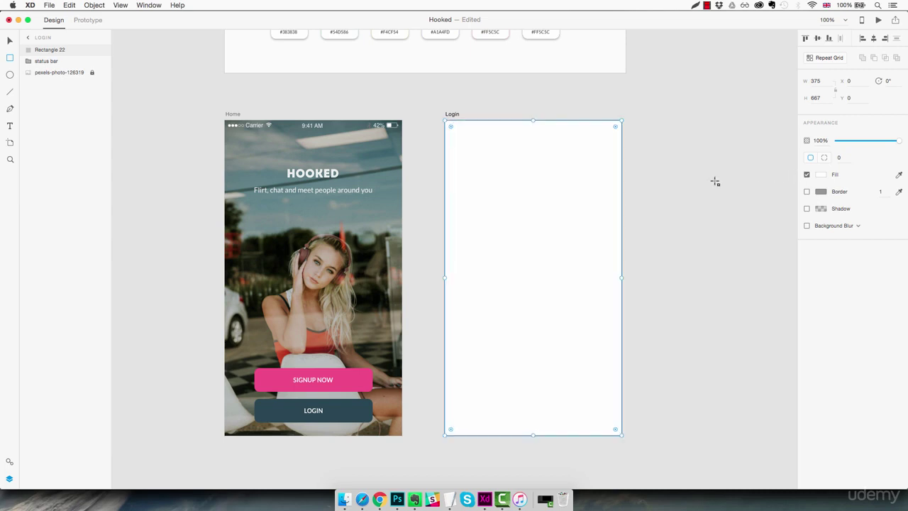
{"action": "left_click", "coordinate": [806, 225]}
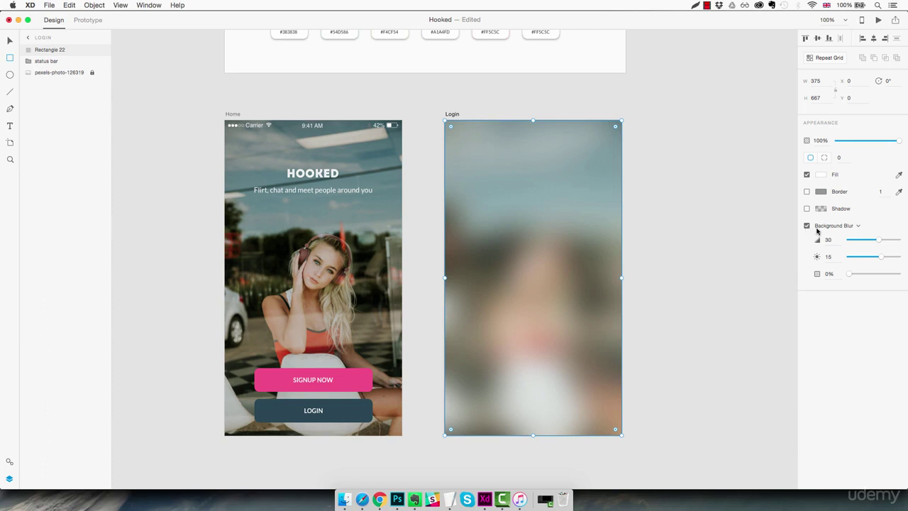
{"action": "left_click_drag", "start_coordinate": [876, 242], "coordinate": [907, 243]}
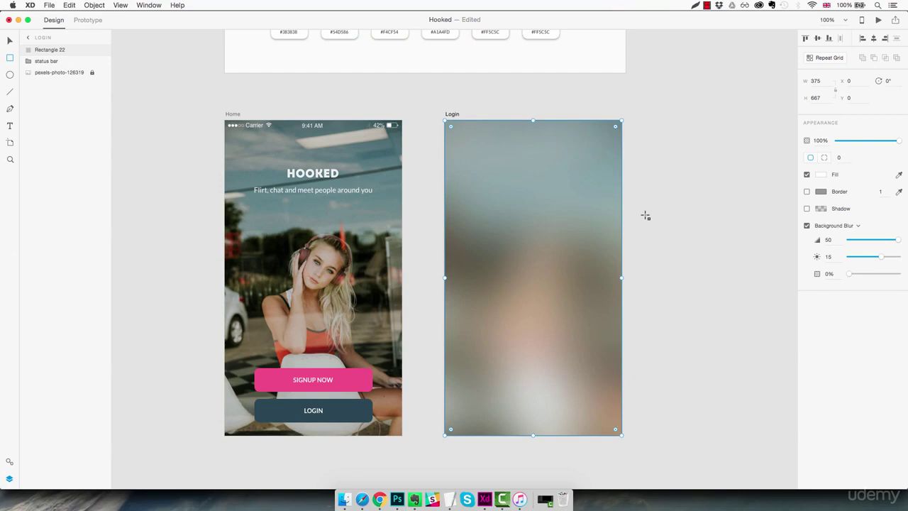
Add the text "Login" in the upper part of the Login artboard, in the Lato font with a white #FFFFFF fill.
{"action": "key", "text": "t"}
{"action": "left_click", "coordinate": [480, 184]}
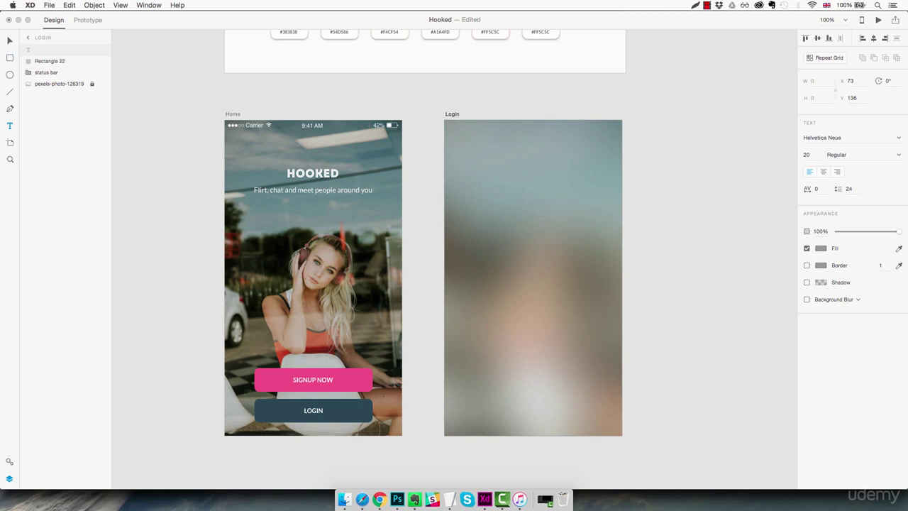
{"action": "key", "text": "super+a"}
{"action": "left_click", "coordinate": [833, 137]}
{"action": "type", "text": "Lato"}
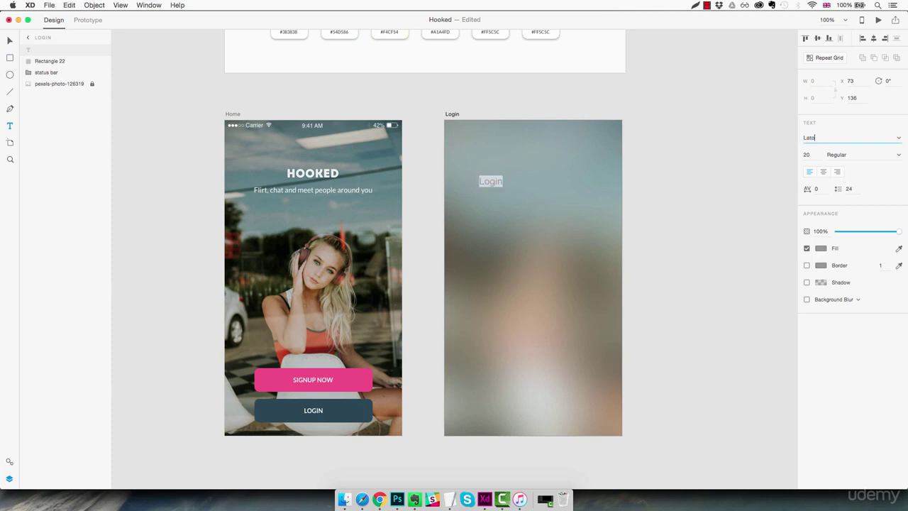
{"action": "key", "text": "Return"}
{"action": "left_click", "coordinate": [822, 250]}
{"action": "left_click_drag", "start_coordinate": [752, 211], "coordinate": [689, 176]}
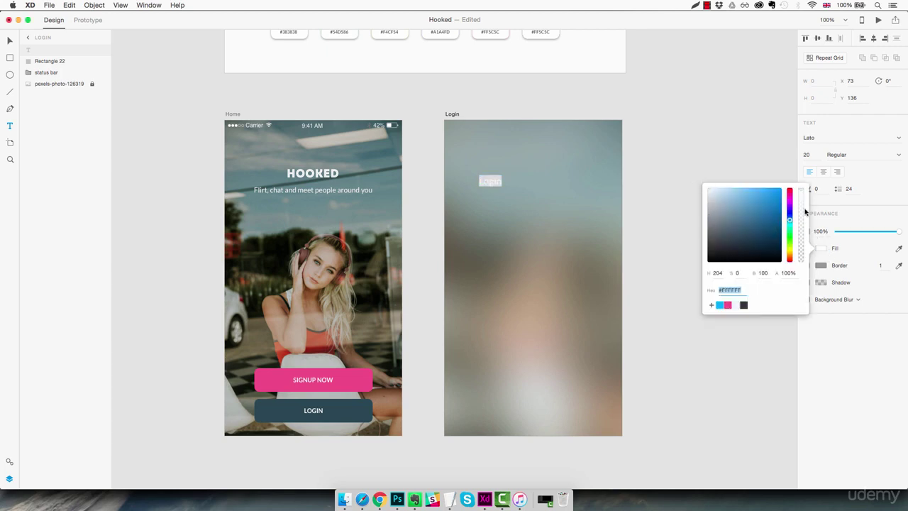
Set the Login text's font size to 40 and its weight to Light.
{"action": "left_click", "coordinate": [816, 156]}
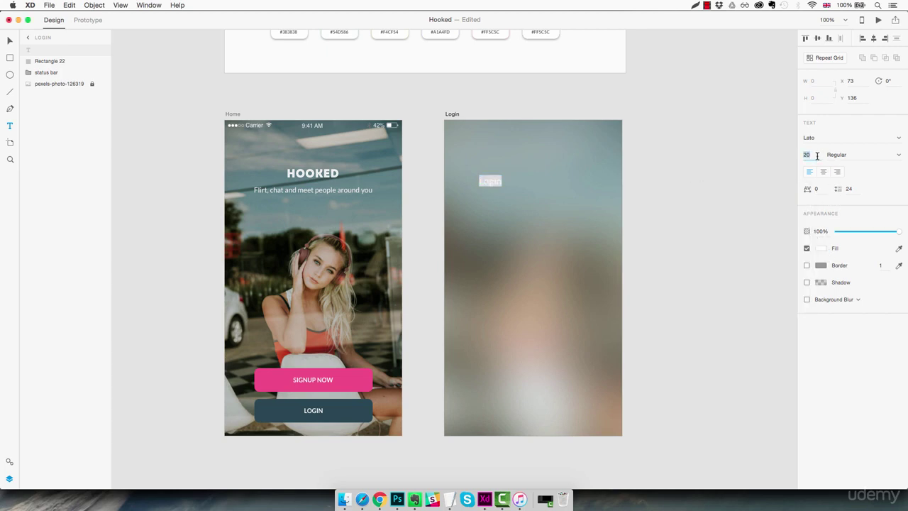
{"action": "key", "text": "Up"}
{"action": "key", "text": "Up"}
{"action": "key", "text": "Up"}
{"action": "key", "text": "Up"}
{"action": "key", "text": "Up"}
{"action": "key", "text": "Up"}
{"action": "key", "text": "Up"}
{"action": "key", "text": "Up"}
{"action": "key", "text": "Up"}
{"action": "key", "text": "Up"}
{"action": "key", "text": "Up"}
{"action": "key", "text": "Up"}
{"action": "key", "text": "Up"}
{"action": "key", "text": "Up"}
{"action": "key", "text": "Up"}
{"action": "key", "text": "Up"}
{"action": "key", "text": "Up"}
{"action": "key", "text": "Up"}
{"action": "key", "text": "Up"}
{"action": "key", "text": "Up"}
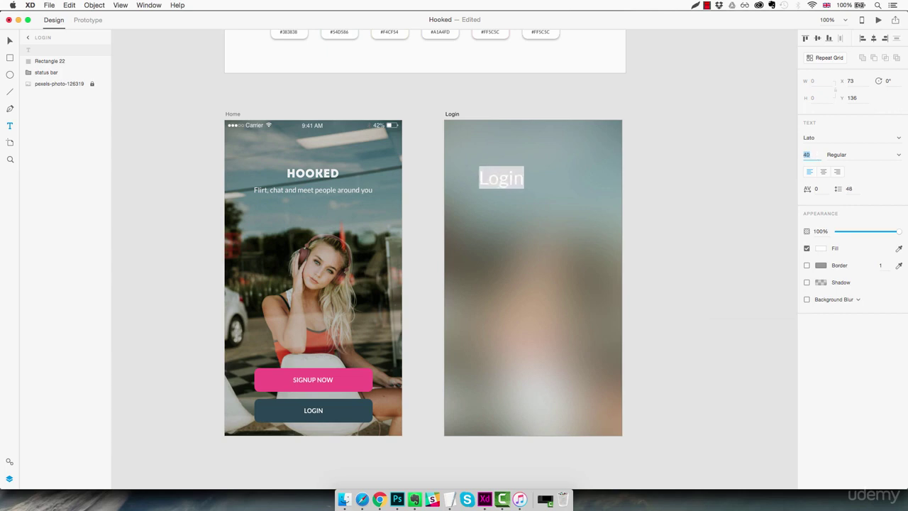
{"action": "left_click", "coordinate": [899, 155]}
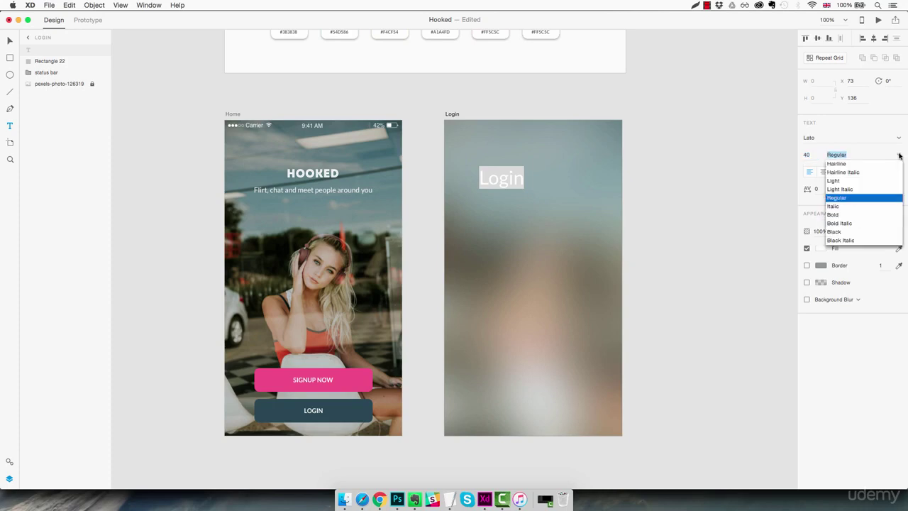
{"action": "left_click", "coordinate": [847, 181]}
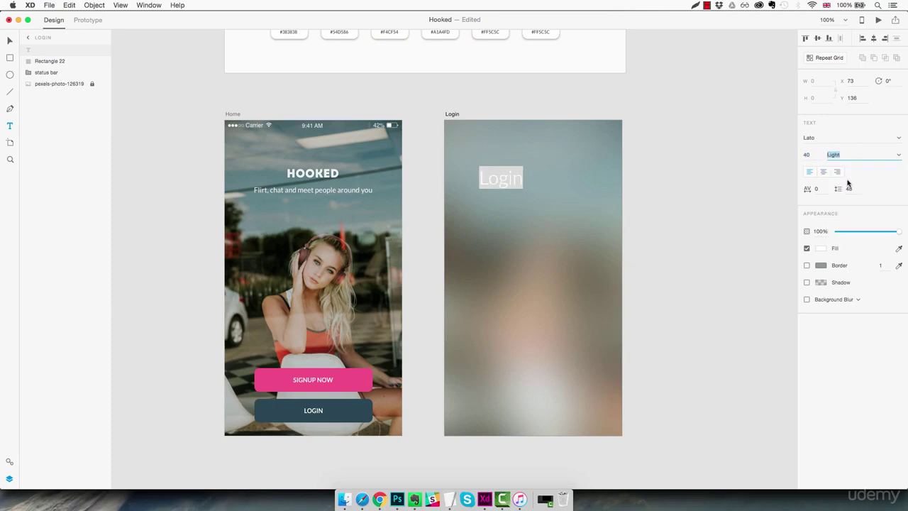
{"action": "key", "text": "Escape"}
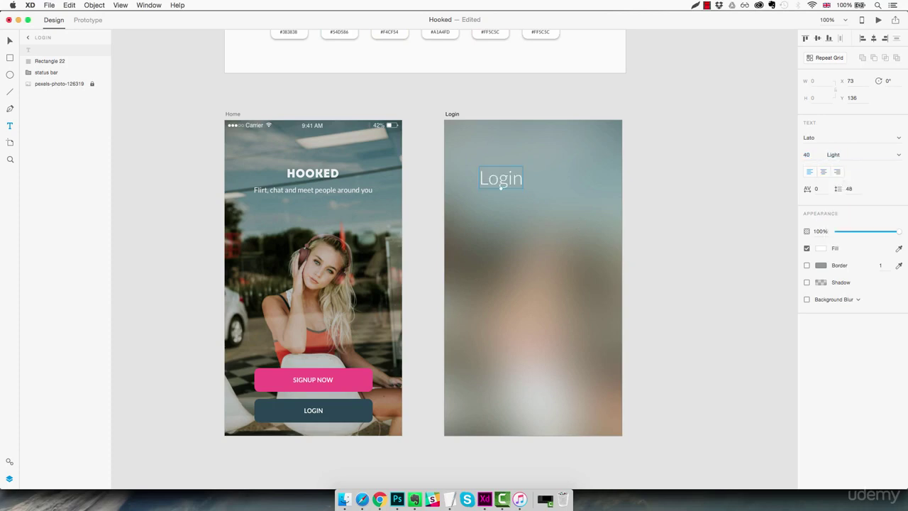
Align the Login heading with the artboard's left edge, then offset it inward 50 px to X 46, Y 101.
{"action": "key", "text": "z"}
{"action": "left_click", "coordinate": [458, 182]}
{"action": "left_click", "coordinate": [459, 184]}
{"action": "key", "text": "v"}
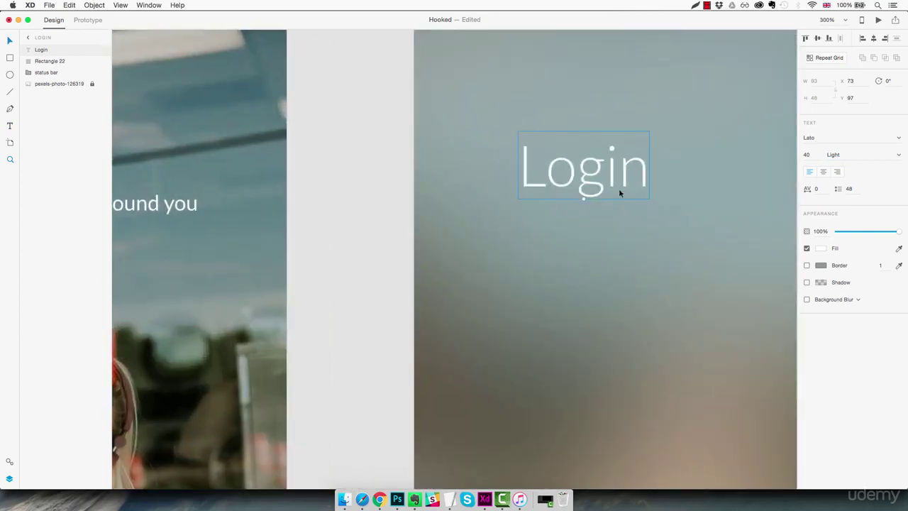
{"action": "left_click_drag", "start_coordinate": [618, 188], "coordinate": [515, 192]}
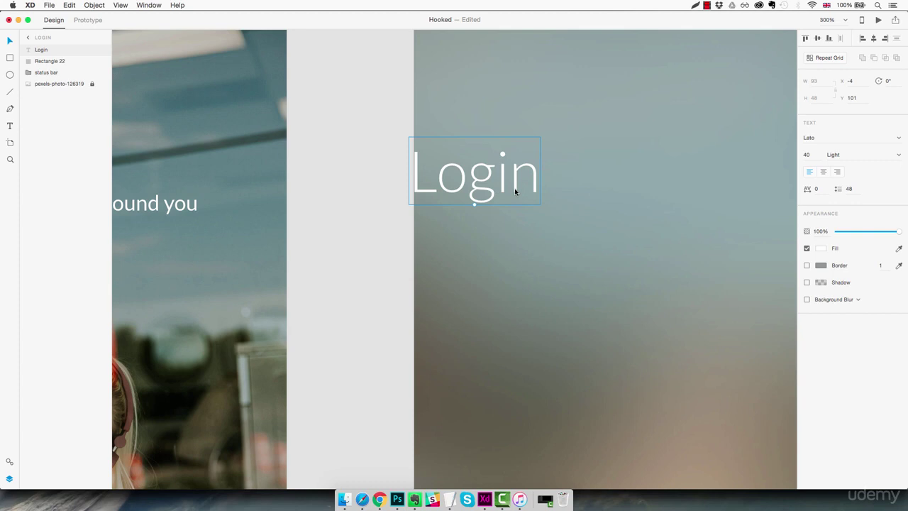
{"action": "key", "text": "shift+Right"}
{"action": "key", "text": "shift+Right"}
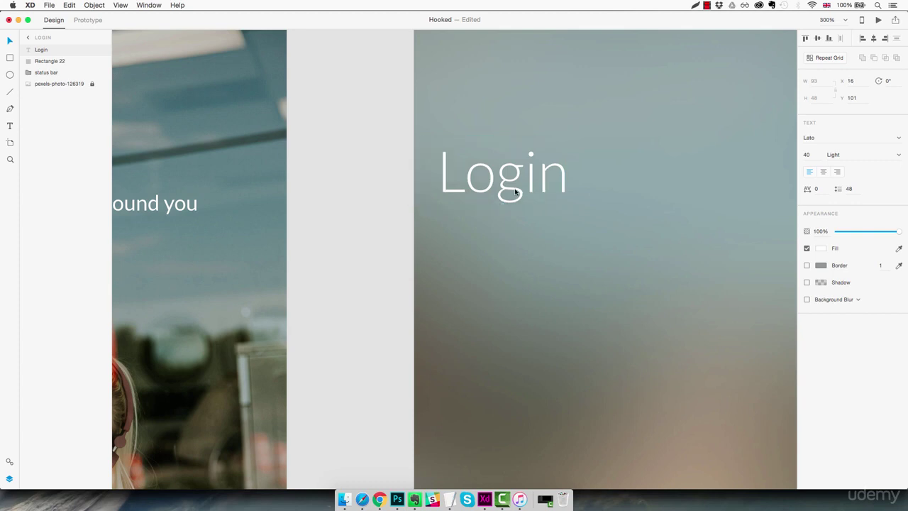
{"action": "key", "text": "shift+Right"}
{"action": "key", "text": "shift+Right"}
{"action": "key", "text": "shift+Right"}
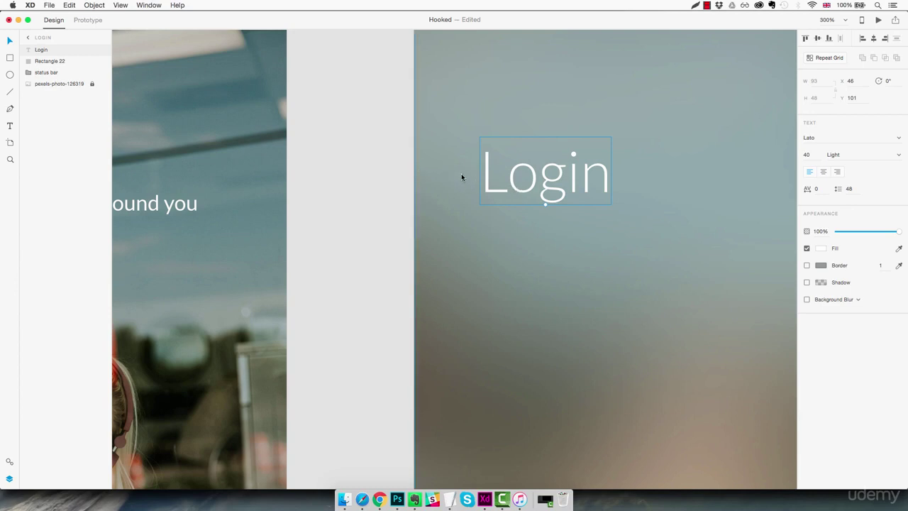
Duplicate the Login heading straight below itself at Y 180 and change the copy's text to "EMAIL ADDRESS".
{"action": "key", "text": "super+1"}
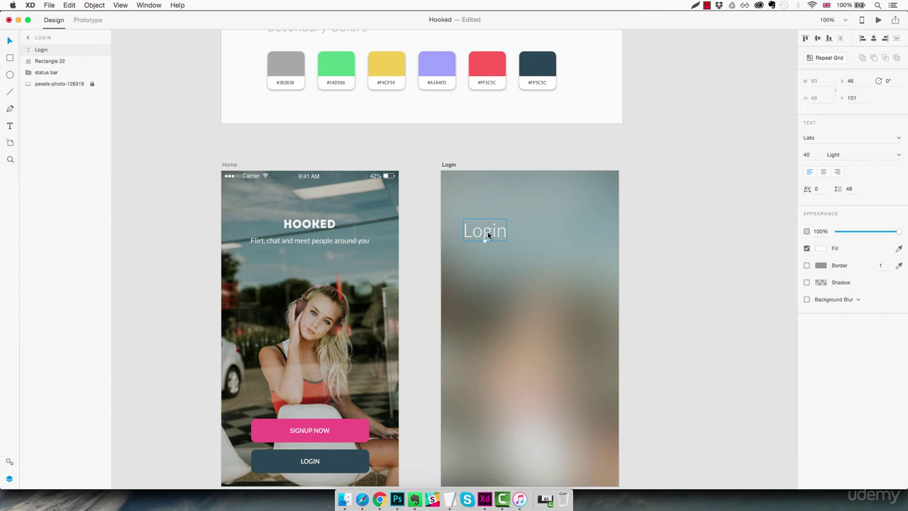
{"action": "left_click_drag", "start_coordinate": [487, 236], "coordinate": [487, 271], "text": "alt"}
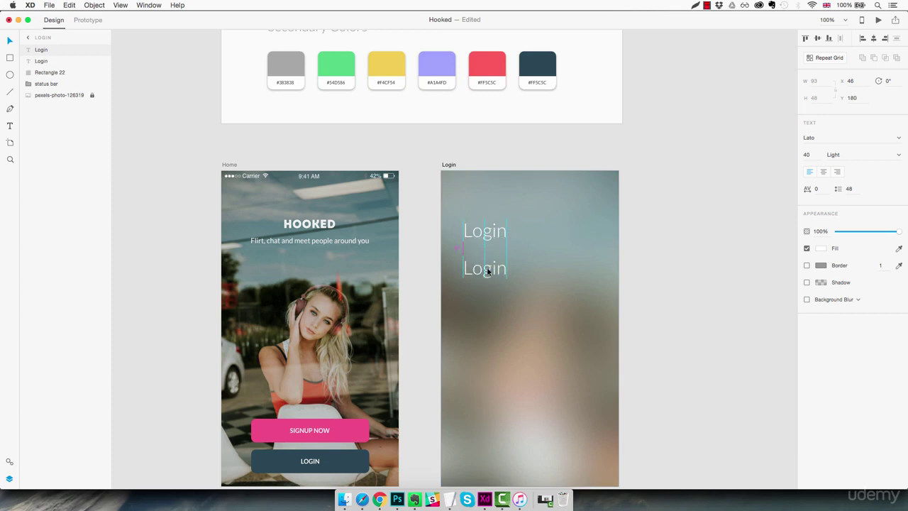
{"action": "double_click", "coordinate": [488, 270]}
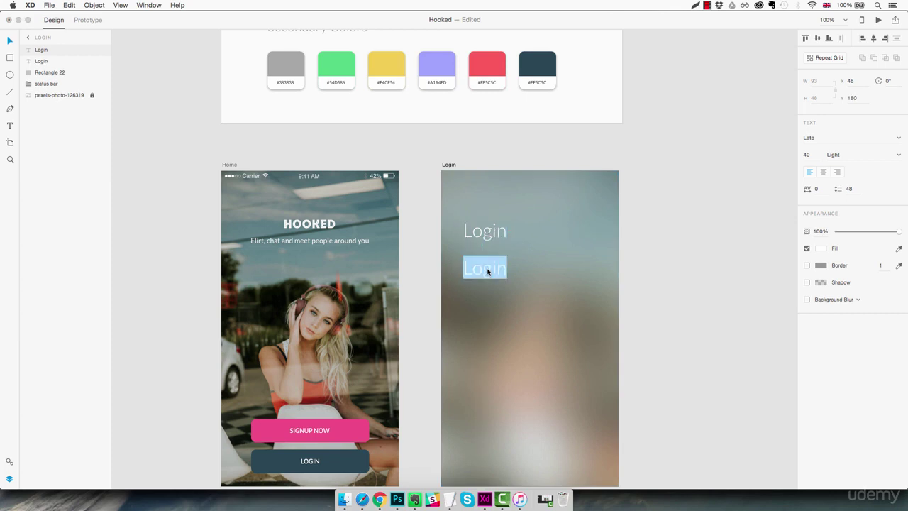
{"action": "type", "text": "EMAIL"}
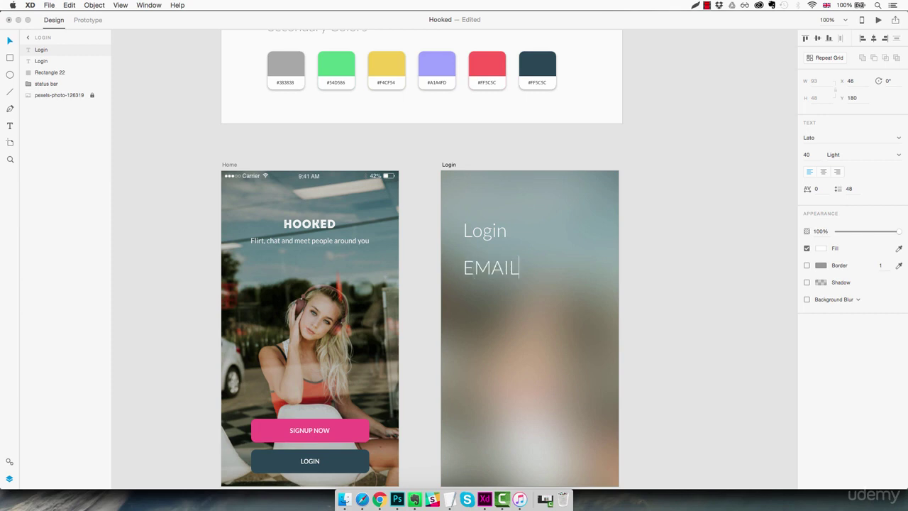
{"action": "type", "text": " ADDRESS"}
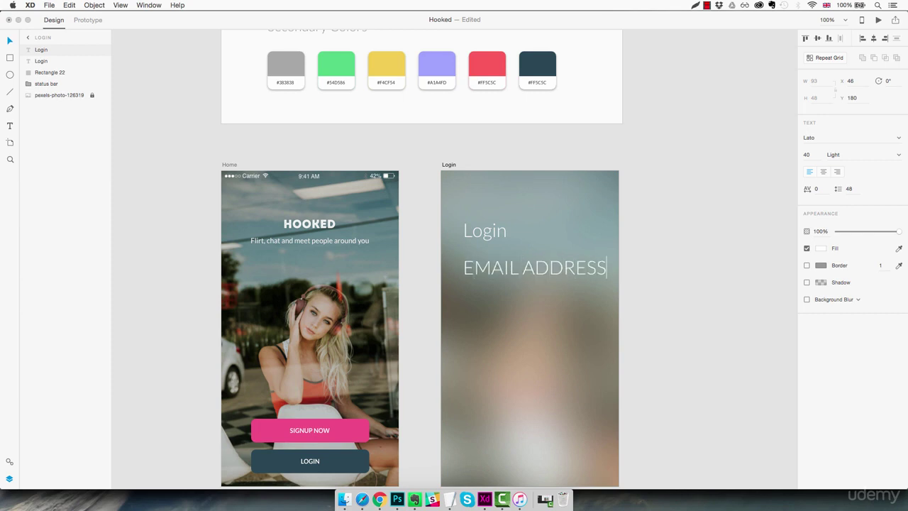
{"action": "key", "text": "Escape"}
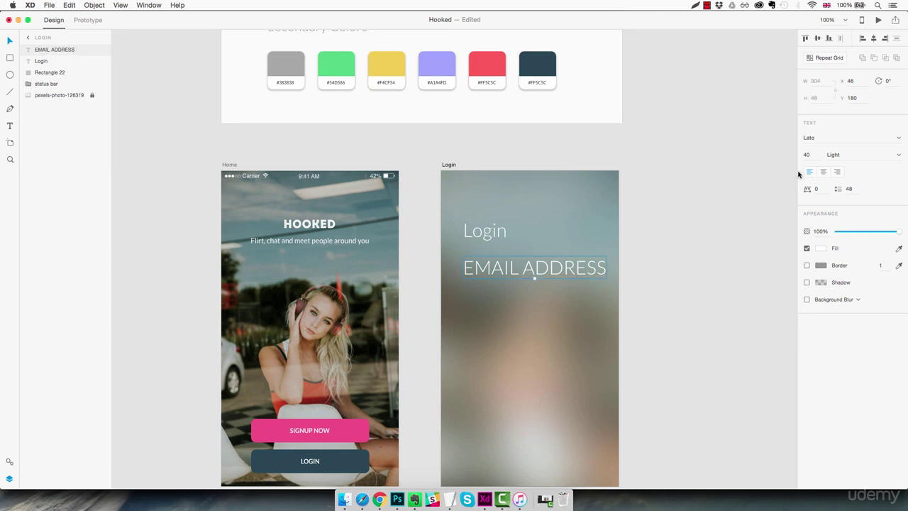
Set the EMAIL ADDRESS label's font size to 14 and its weight to Regular.
{"action": "left_click", "coordinate": [813, 155]}
{"action": "type", "text": "20"}
{"action": "key", "text": "Return"}
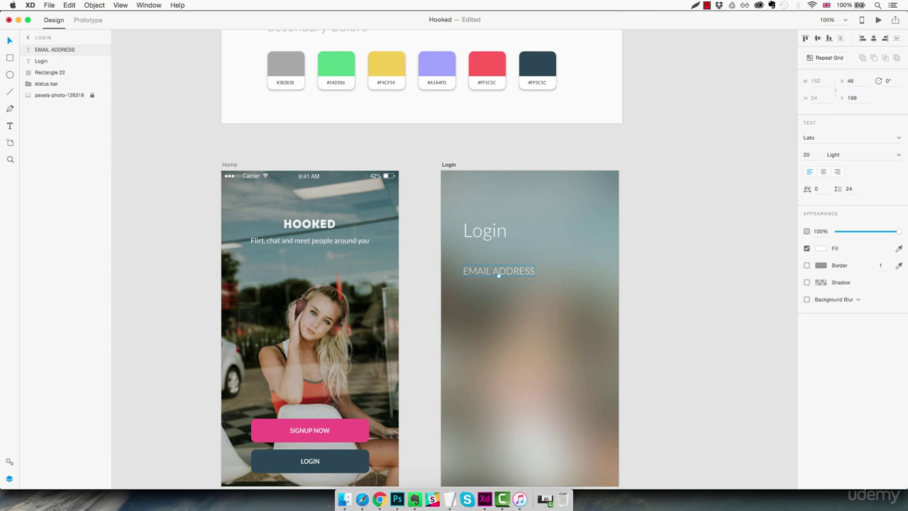
{"action": "key", "text": "Down"}
{"action": "key", "text": "Down"}
{"action": "key", "text": "Down"}
{"action": "left_click", "coordinate": [899, 154]}
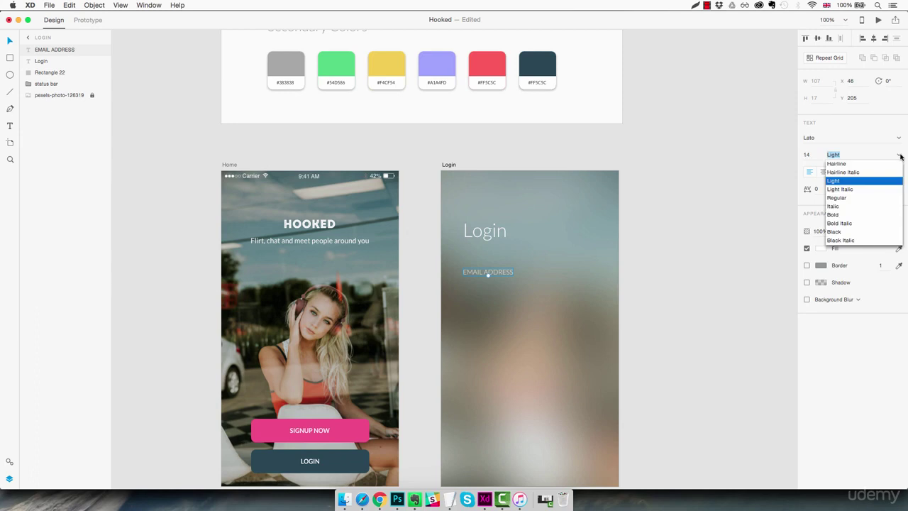
{"action": "left_click", "coordinate": [848, 198]}
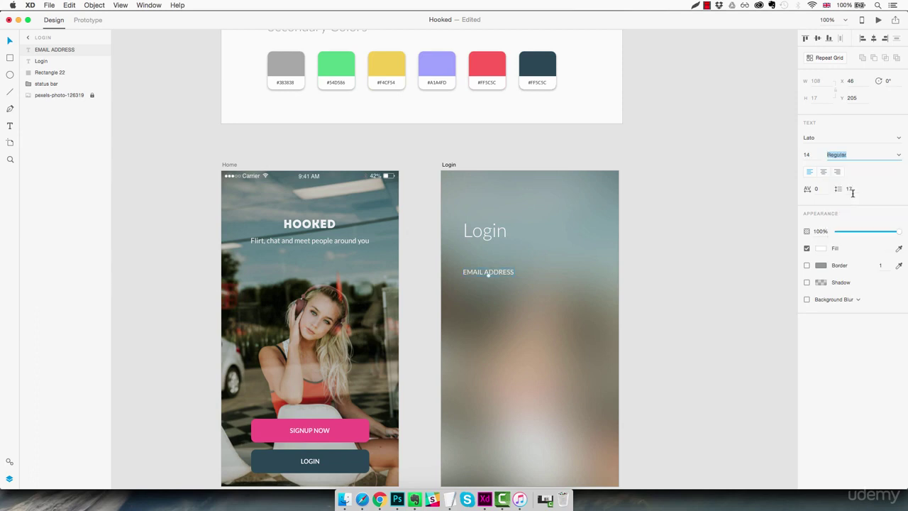
Reposition the EMAIL ADDRESS label horizontally to X 49, a 50 px offset from the artboard's left edge, lining it up with the Login heading.
{"action": "left_click", "coordinate": [534, 287]}
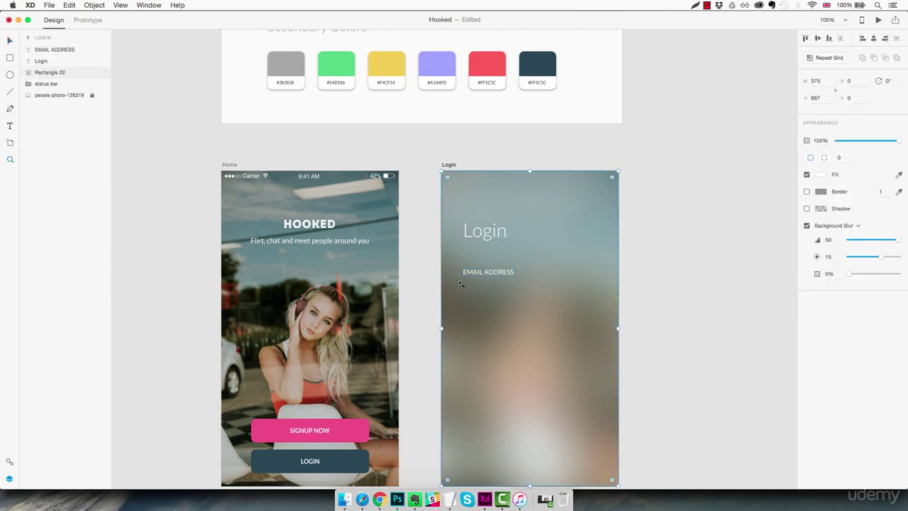
{"action": "key", "text": "z"}
{"action": "left_click", "coordinate": [460, 281]}
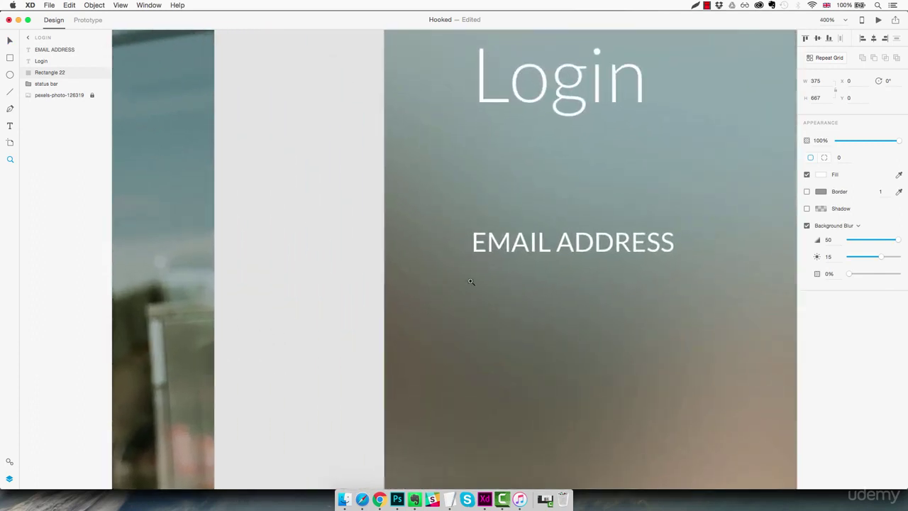
{"action": "key", "text": "v"}
{"action": "left_click_drag", "start_coordinate": [529, 247], "coordinate": [452, 247]}
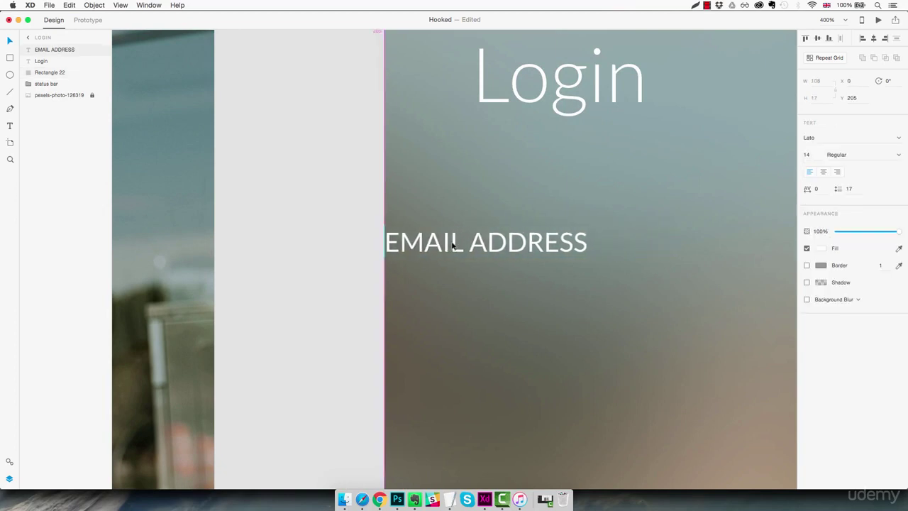
{"action": "key", "text": "Left"}
{"action": "key", "text": "Right"}
{"action": "key", "text": "Right"}
{"action": "key", "text": "Right"}
{"action": "key", "text": "Right"}
{"action": "key", "text": "Right"}
{"action": "key", "text": "Right"}
{"action": "key", "text": "Right"}
{"action": "key", "text": "Right"}
{"action": "key", "text": "Right"}
{"action": "key", "text": "Right"}
{"action": "key", "text": "Right"}
{"action": "key", "text": "Right"}
{"action": "key", "text": "Right"}
{"action": "key", "text": "Right"}
{"action": "key", "text": "Right"}
{"action": "key", "text": "Right"}
{"action": "key", "text": "Right"}
{"action": "key", "text": "Right"}
{"action": "key", "text": "Right"}
{"action": "key", "text": "Right"}
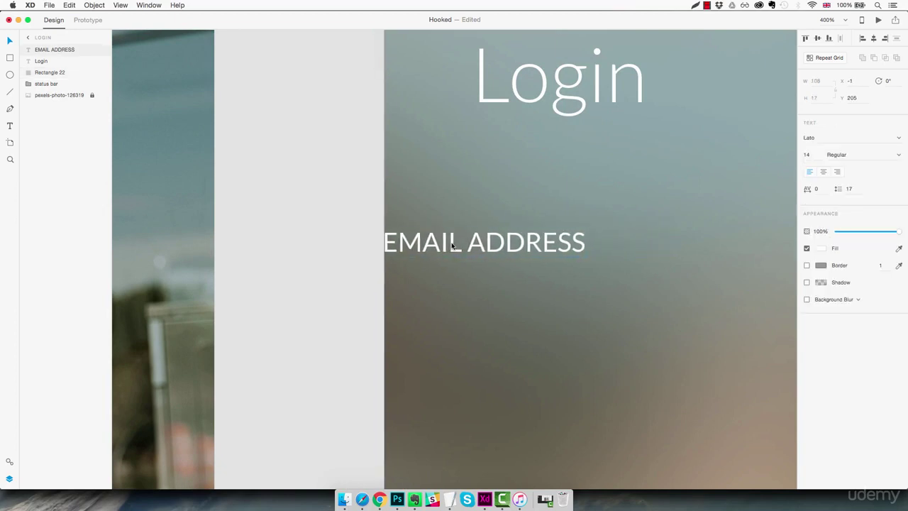
{"action": "key", "text": "Right"}
{"action": "key", "text": "Right"}
{"action": "key", "text": "Right"}
{"action": "key", "text": "Right"}
{"action": "key", "text": "Right"}
{"action": "key", "text": "Right"}
{"action": "key", "text": "Right"}
{"action": "key", "text": "Right"}
{"action": "key", "text": "Right"}
{"action": "key", "text": "Right"}
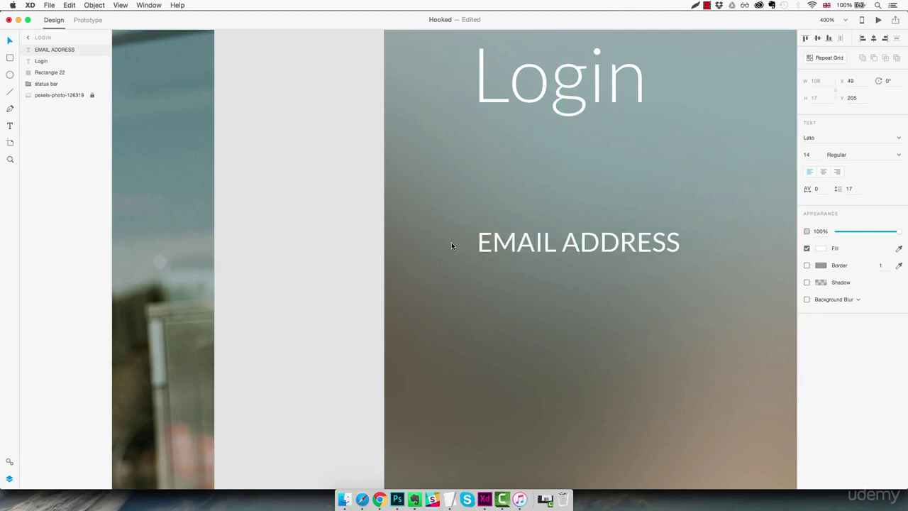
Lock the full-size blur rectangle on the Login artboard and rename its layer "BLUR".
{"action": "key", "text": "super+1"}
{"action": "left_click", "coordinate": [523, 316]}
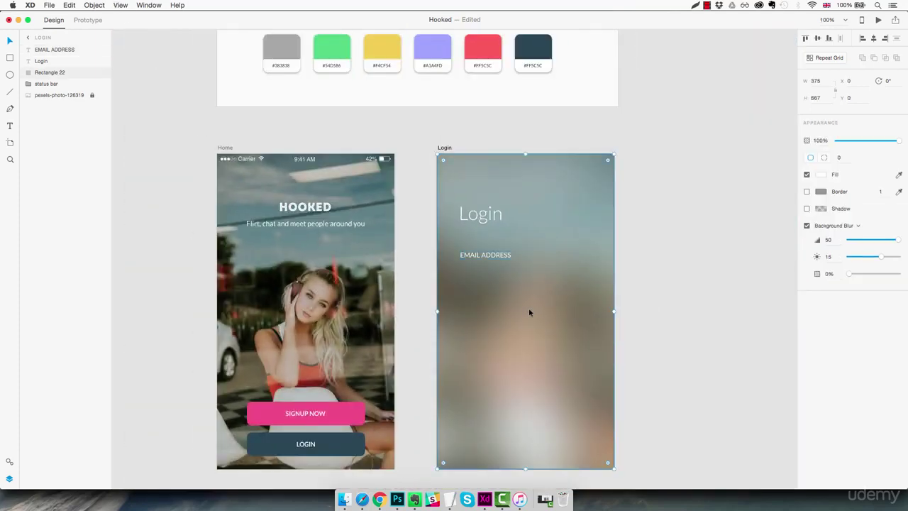
{"action": "left_click", "coordinate": [92, 73]}
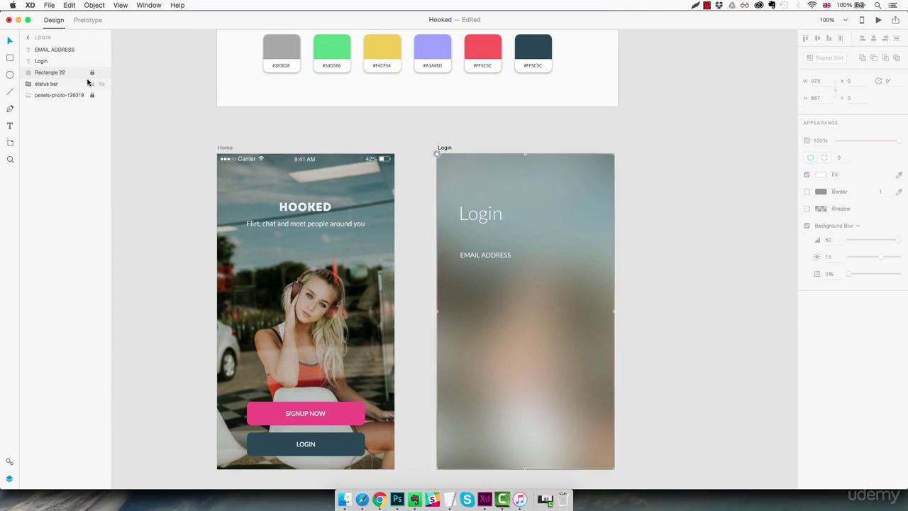
{"action": "double_click", "coordinate": [54, 73]}
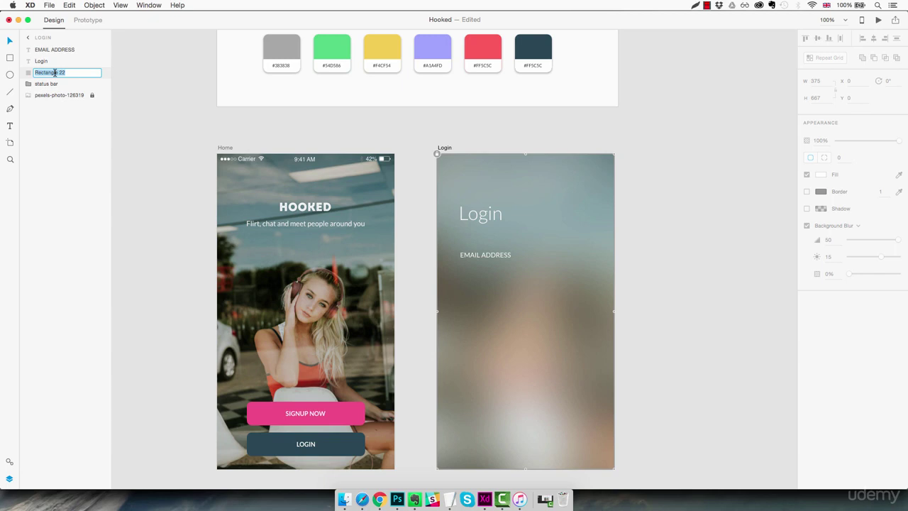
{"action": "type", "text": "BLUR"}
{"action": "key", "text": "Return"}
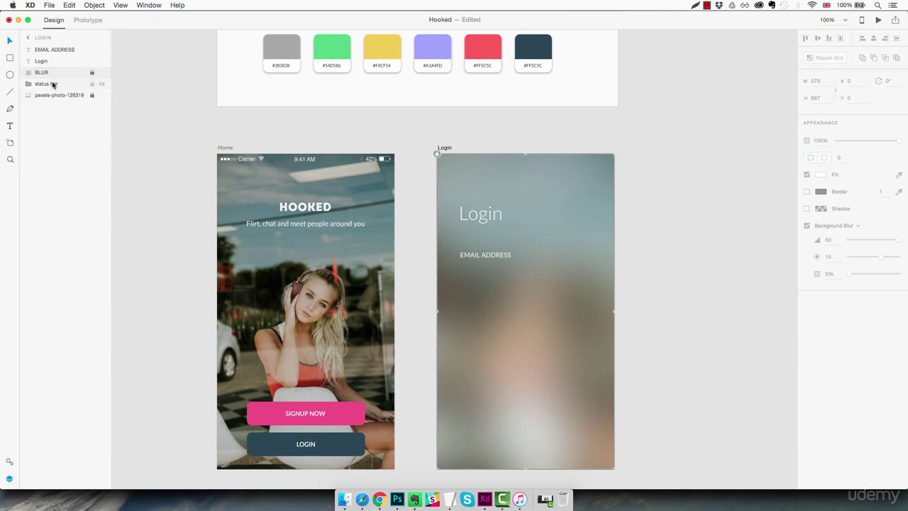
Move the status bar group to the front of the Login artboard's layer order.
{"action": "left_click_drag", "start_coordinate": [52, 84], "coordinate": [56, 49]}
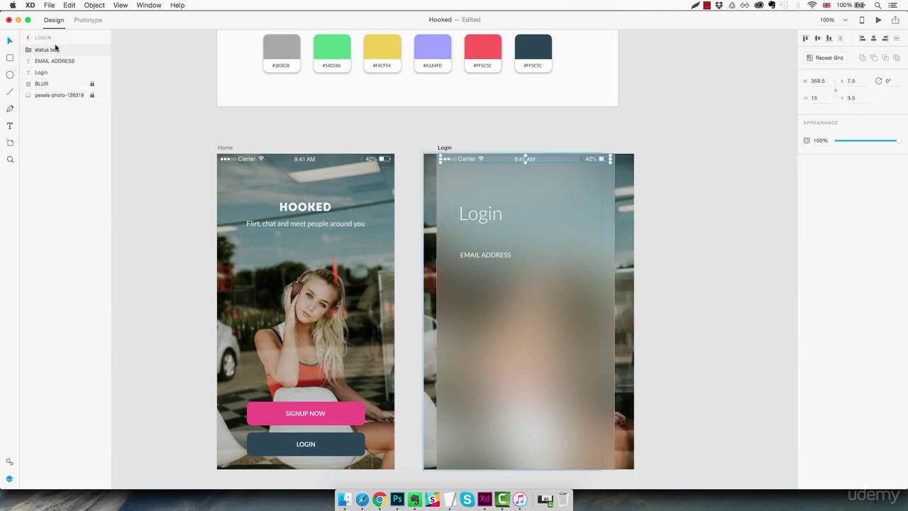
{"action": "left_click", "coordinate": [553, 139]}
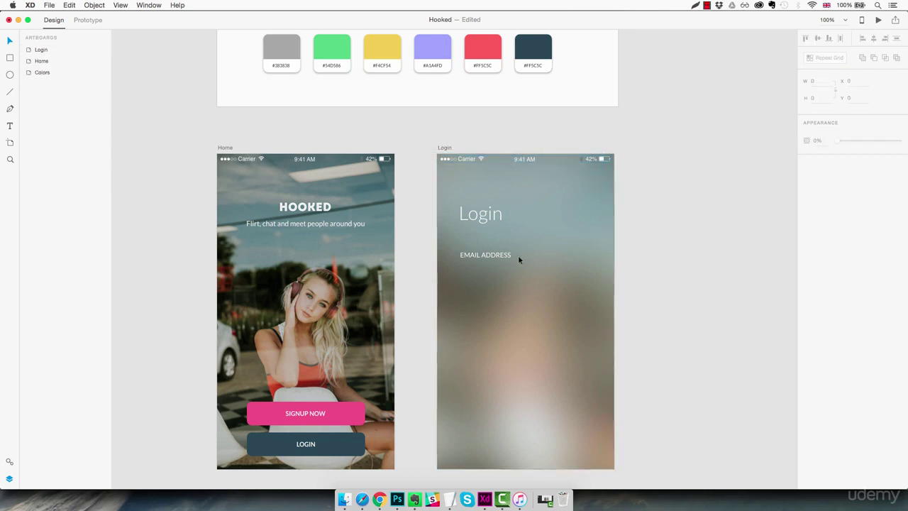
Duplicate the EMAIL ADDRESS label and place the copy straight below it at X 49, Y 231.
{"action": "left_click", "coordinate": [494, 255]}
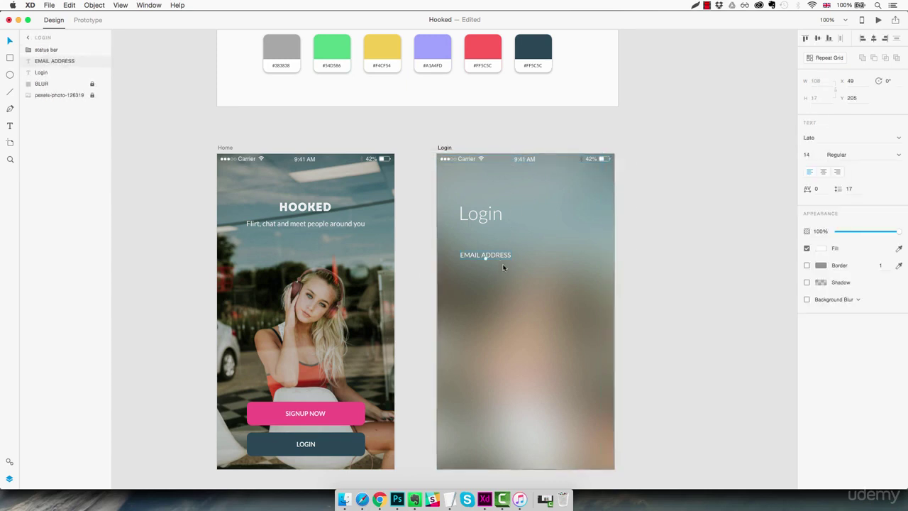
{"action": "key", "text": "super+d"}
{"action": "left_click_drag", "start_coordinate": [490, 256], "coordinate": [499, 271]}
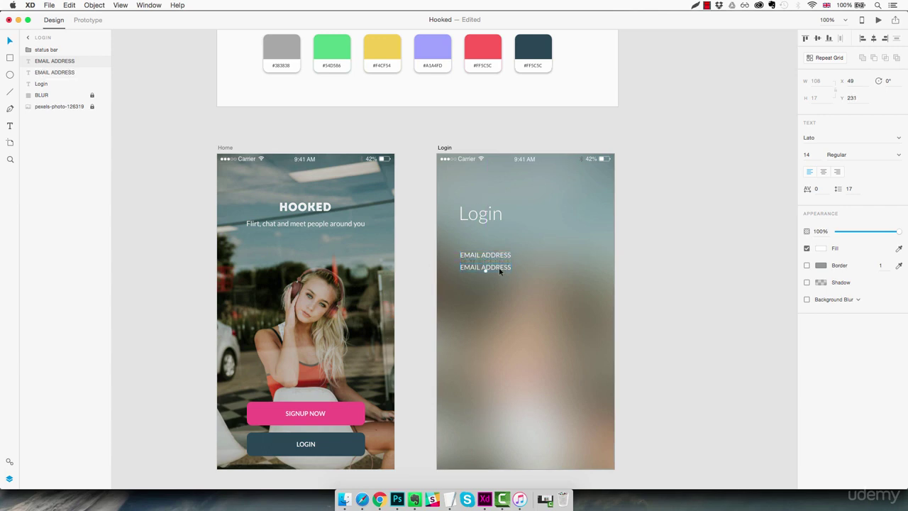
Replace the copied label's text with a placeholder e-mail address and set its opacity to 70%.
{"action": "double_click", "coordinate": [499, 270]}
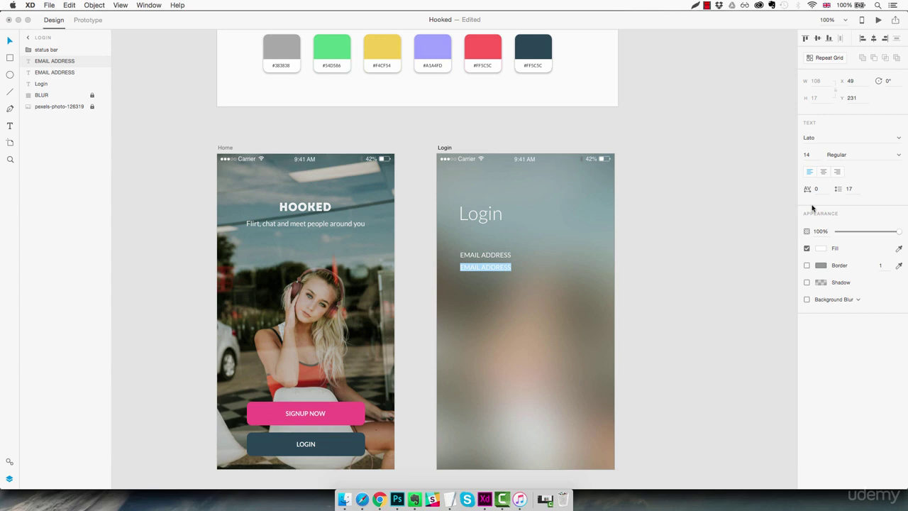
{"action": "type", "text": "pass"}
{"action": "key", "text": "BackSpace"}
{"action": "key", "text": "BackSpace"}
{"action": "key", "text": "BackSpace"}
{"action": "key", "text": "BackSpace"}
{"action": "type", "text": "n"}
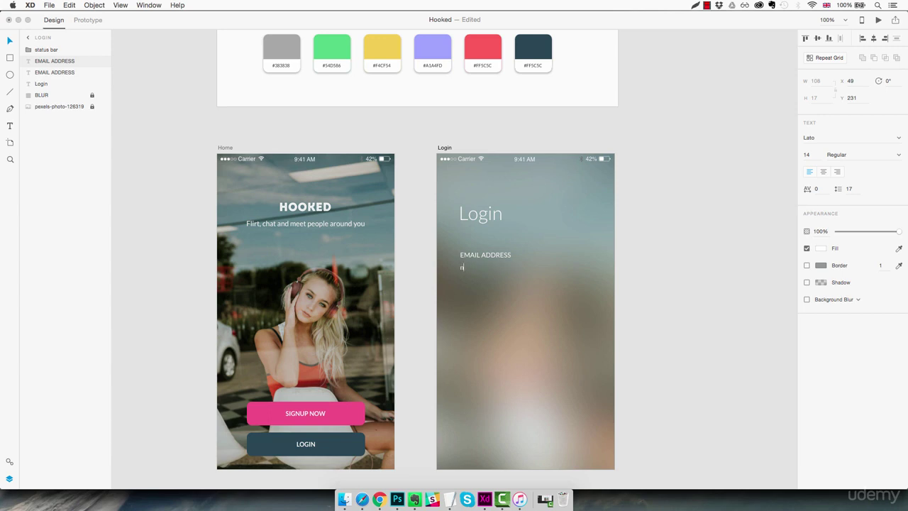
{"action": "type", "text": "ame.lastname@gmail.com"}
{"action": "key", "text": "Escape"}
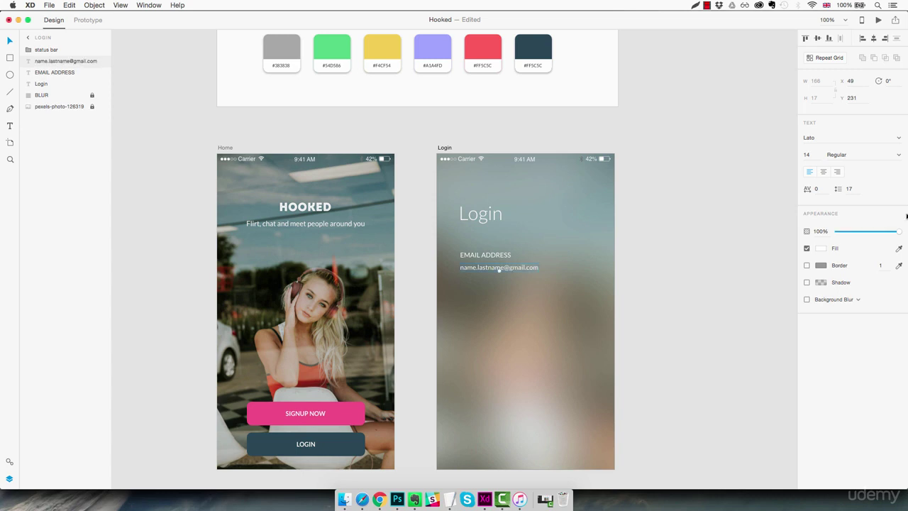
{"action": "left_click_drag", "start_coordinate": [898, 232], "coordinate": [879, 234]}
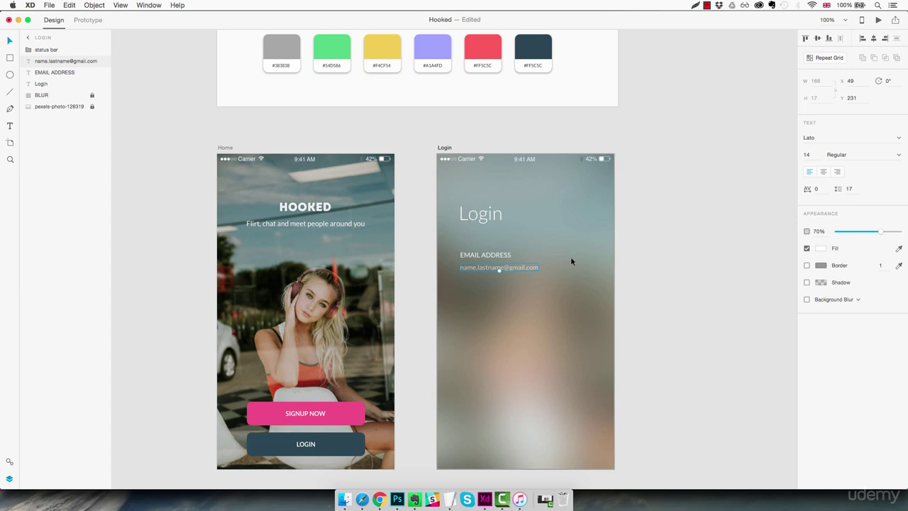
Draw a horizontal line 275 px wide beneath the placeholder e-mail, starting at the label's left edge, at X 49.5, Y 275.5.
{"action": "left_click", "coordinate": [10, 92]}
{"action": "mouse_move", "coordinate": [461, 284]}
{"action": "left_mouse_down"}
{"action": "mouse_move", "coordinate": [459, 228]}
{"action": "mouse_move", "coordinate": [459, 253]}
{"action": "left_mouse_up"}
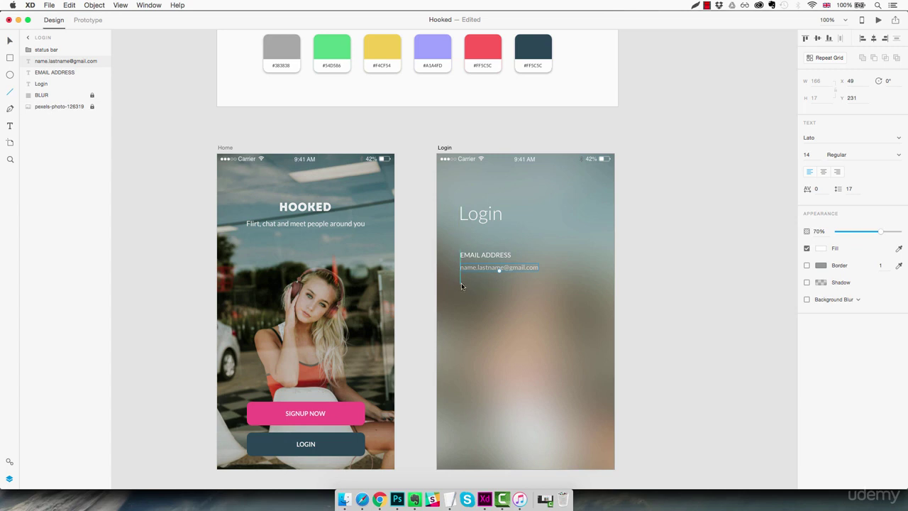
{"action": "left_click_drag", "start_coordinate": [461, 283], "coordinate": [590, 290]}
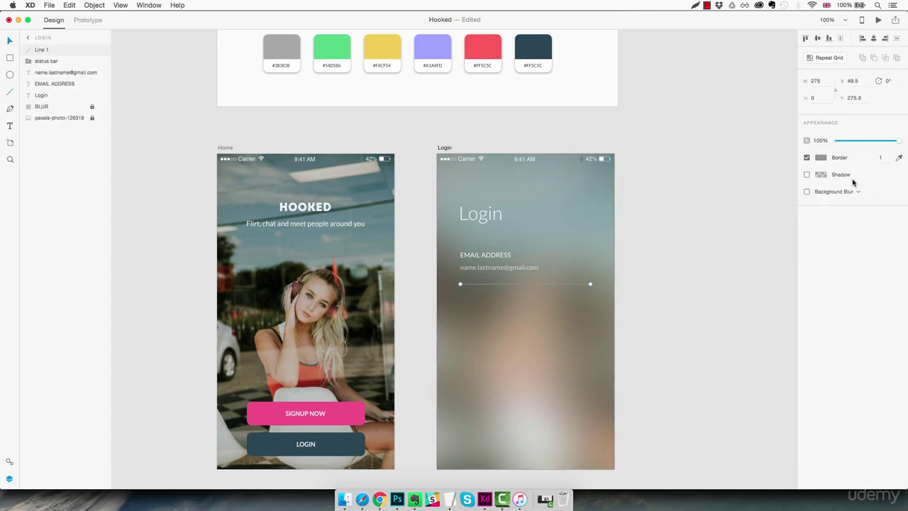
Set the field line's border color to #FFFFFF and lower its opacity.
{"action": "left_click", "coordinate": [821, 158]}
{"action": "left_click_drag", "start_coordinate": [768, 163], "coordinate": [702, 97]}
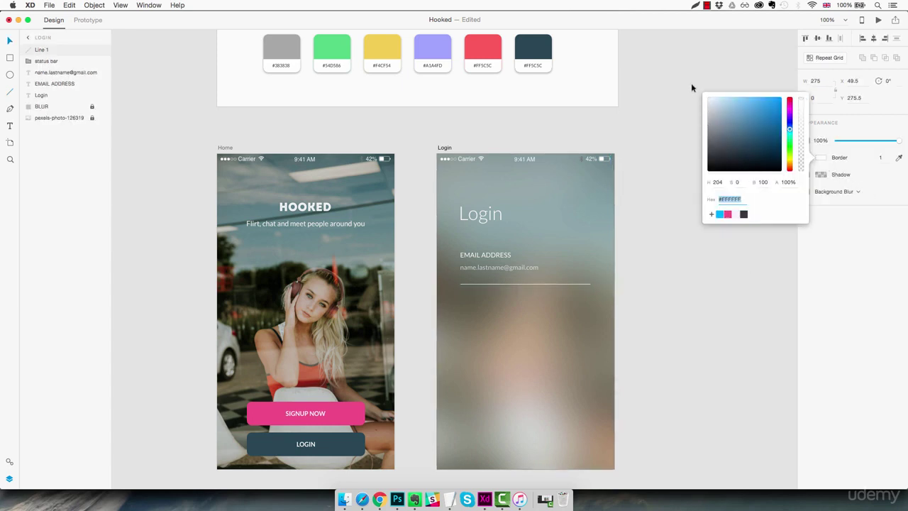
{"action": "left_click_drag", "start_coordinate": [897, 140], "coordinate": [856, 141]}
{"action": "left_click", "coordinate": [557, 330]}
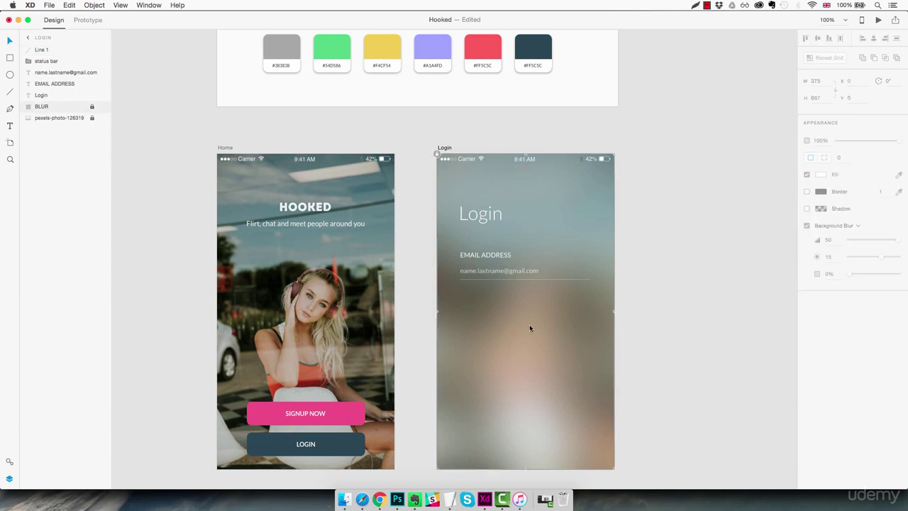
Group the EMAIL ADDRESS label, placeholder text and line, and name the group "Field1".
{"action": "left_click_drag", "start_coordinate": [582, 247], "coordinate": [475, 288]}
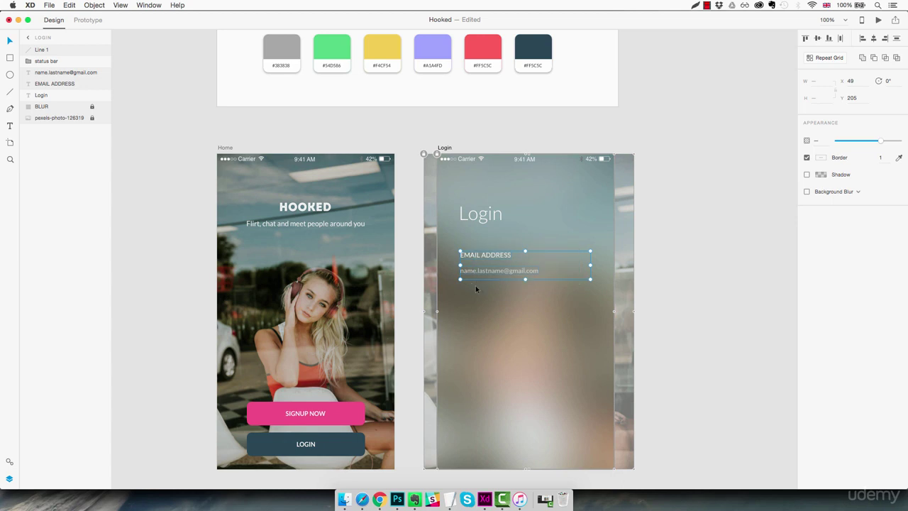
{"action": "key", "text": "super+g"}
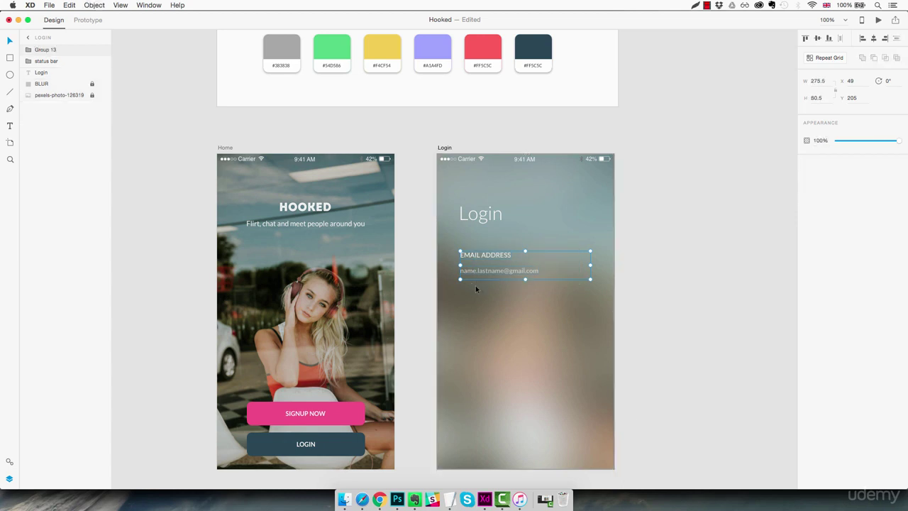
{"action": "double_click", "coordinate": [47, 50]}
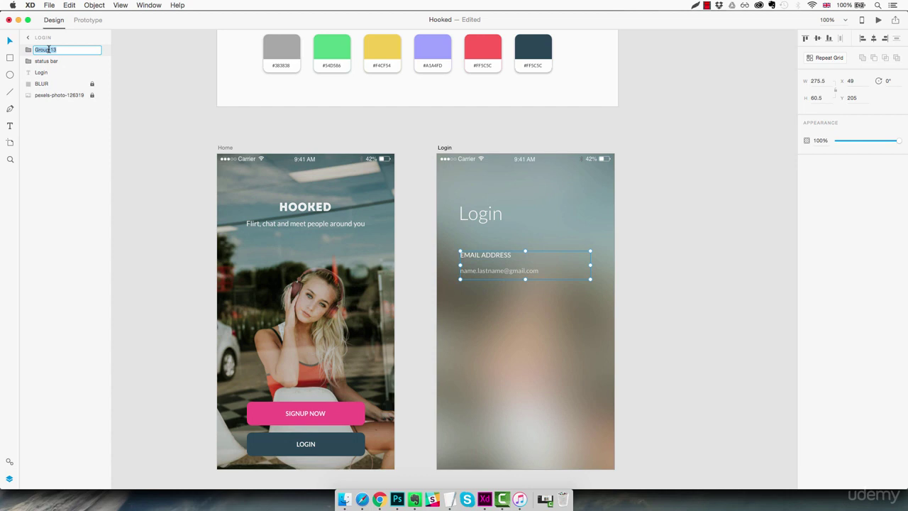
{"action": "type", "text": "Field1"}
{"action": "key", "text": "Return"}
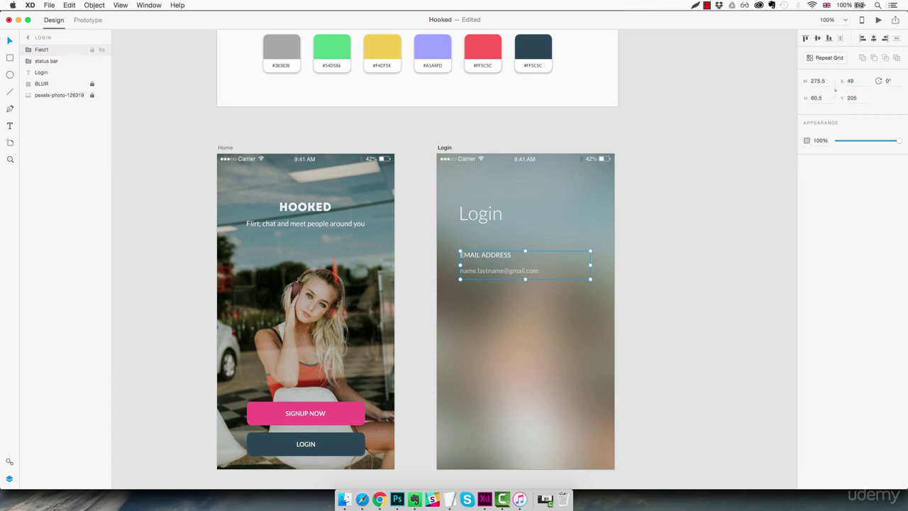
Reorder the layers so the status bar comes first, followed by the Login heading and the Field1 group.
{"action": "mouse_move", "coordinate": [49, 63]}
{"action": "left_mouse_down"}
{"action": "mouse_move", "coordinate": [51, 44]}
{"action": "mouse_move", "coordinate": [45, 63]}
{"action": "left_mouse_up"}
{"action": "left_click", "coordinate": [36, 74]}
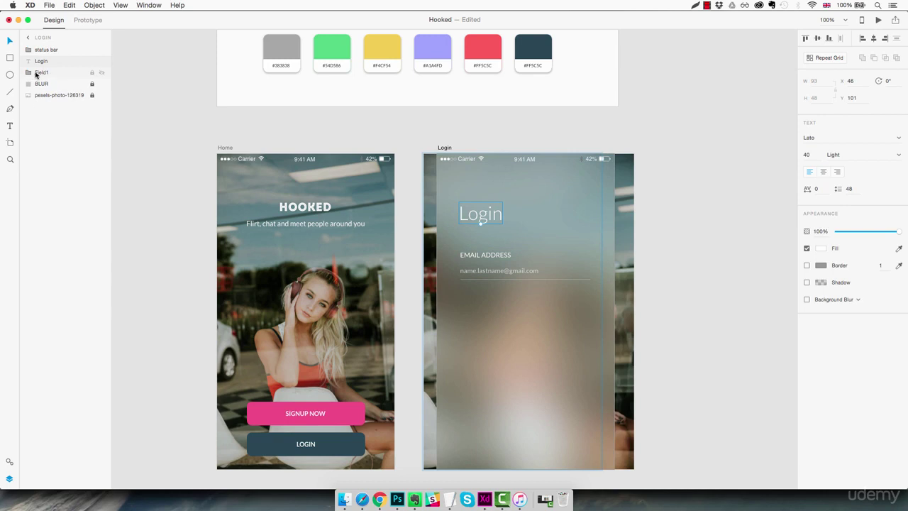
{"action": "left_click", "coordinate": [489, 255]}
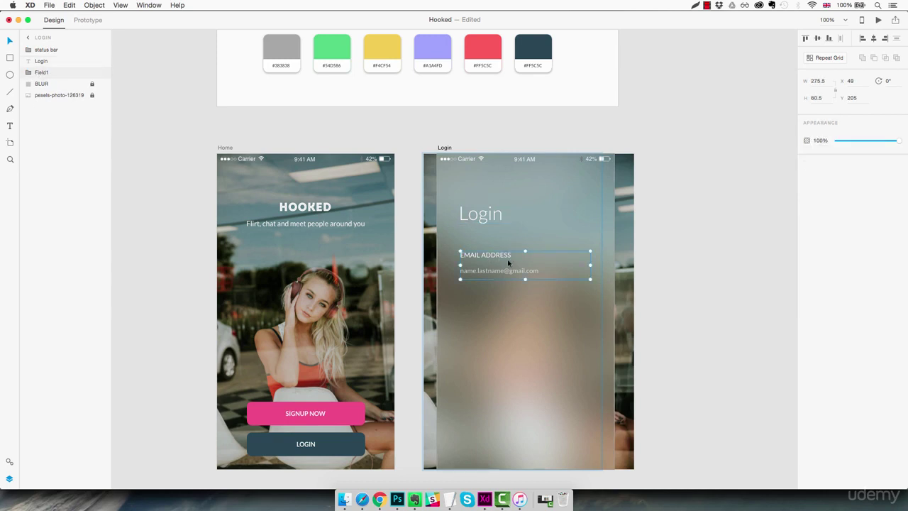
{"action": "left_click", "coordinate": [514, 309]}
{"action": "left_click", "coordinate": [719, 212]}
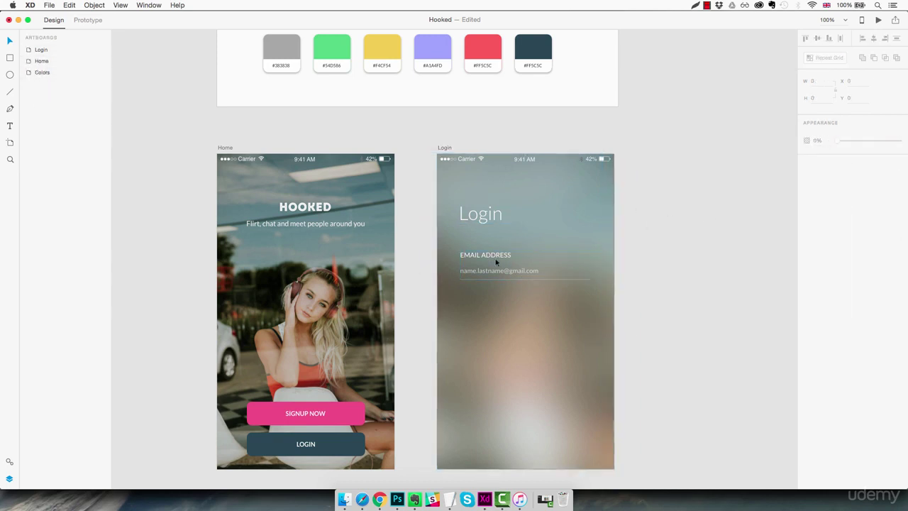
Duplicate the Field1 group straight below the original and position the copy at X 49, Y 301.
{"action": "left_click_drag", "start_coordinate": [496, 262], "coordinate": [498, 321]}
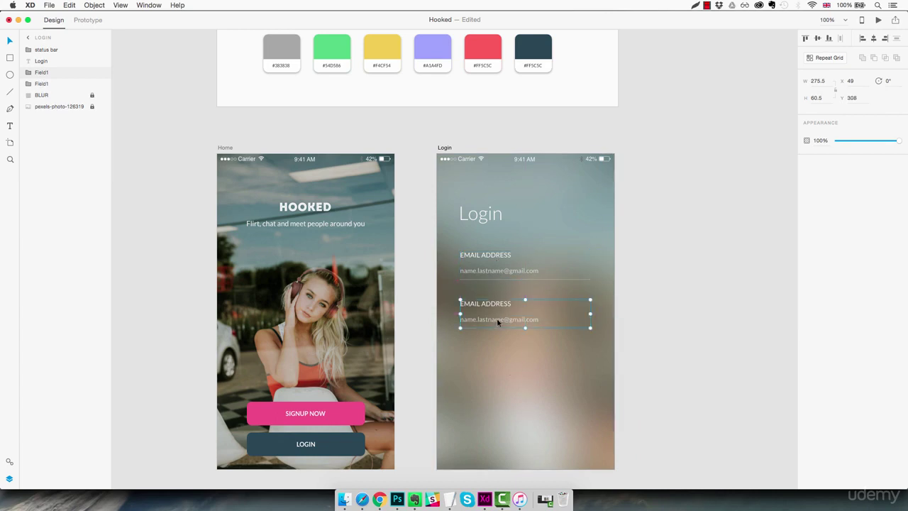
{"action": "left_click", "coordinate": [512, 286]}
{"action": "scroll", "coordinate": [506, 268], "scroll_direction": "down", "scroll_amount": 2}
{"action": "scroll", "coordinate": [507, 268], "scroll_direction": "right", "scroll_amount": 1}
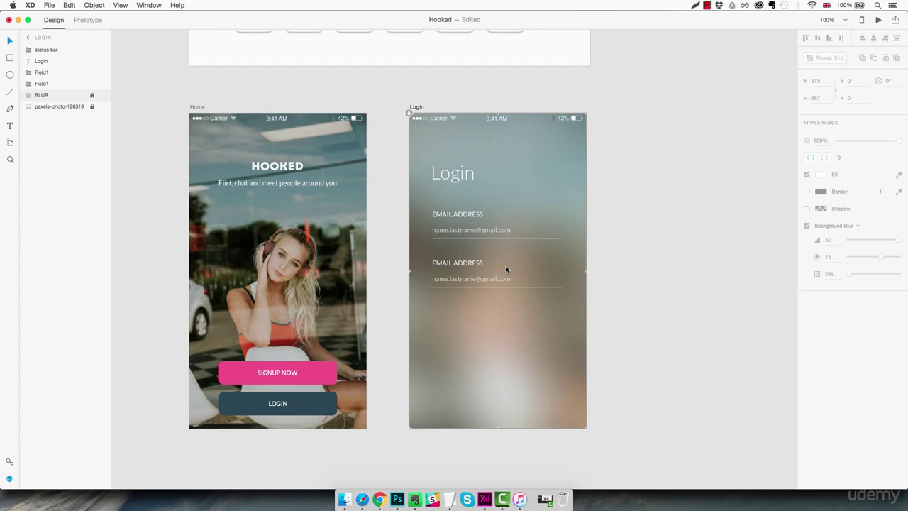
{"action": "left_click", "coordinate": [485, 266]}
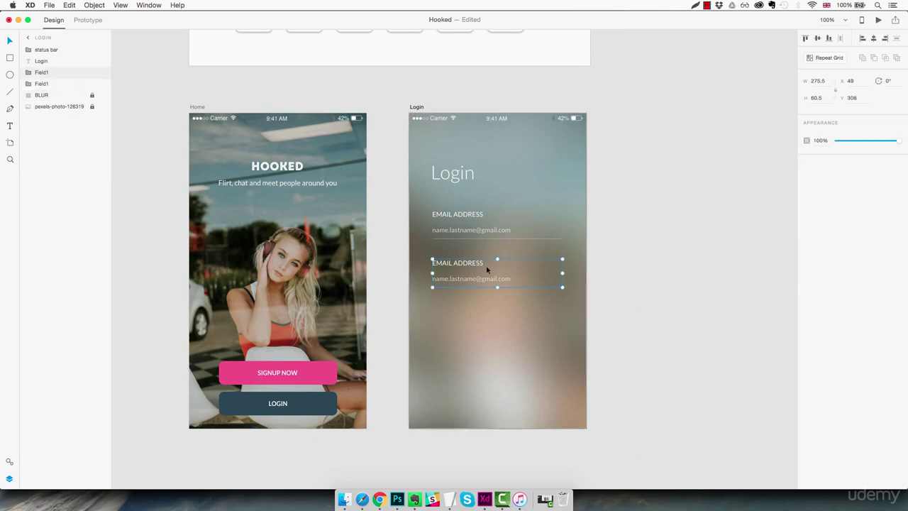
{"action": "left_click_drag", "start_coordinate": [486, 268], "coordinate": [485, 268]}
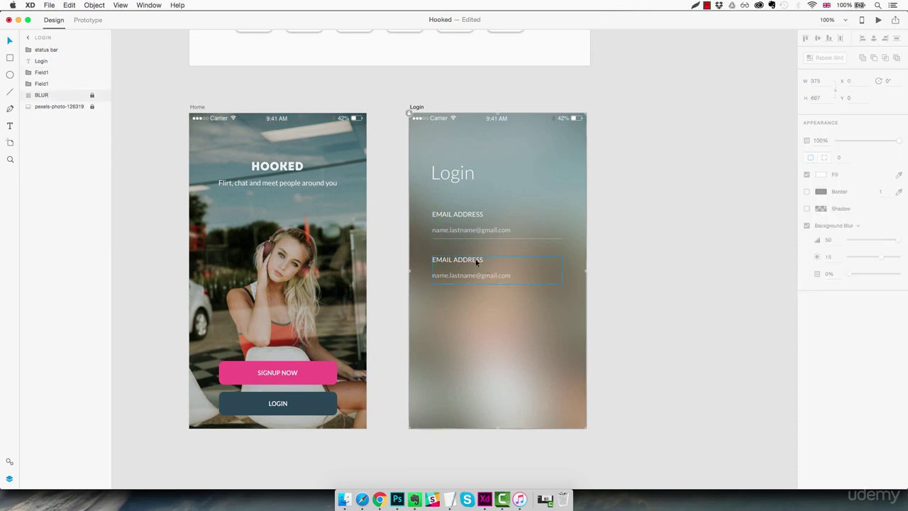
Change the label in the lower field group to "PASSWORD".
{"action": "double_click", "coordinate": [477, 261]}
{"action": "double_click", "coordinate": [478, 260]}
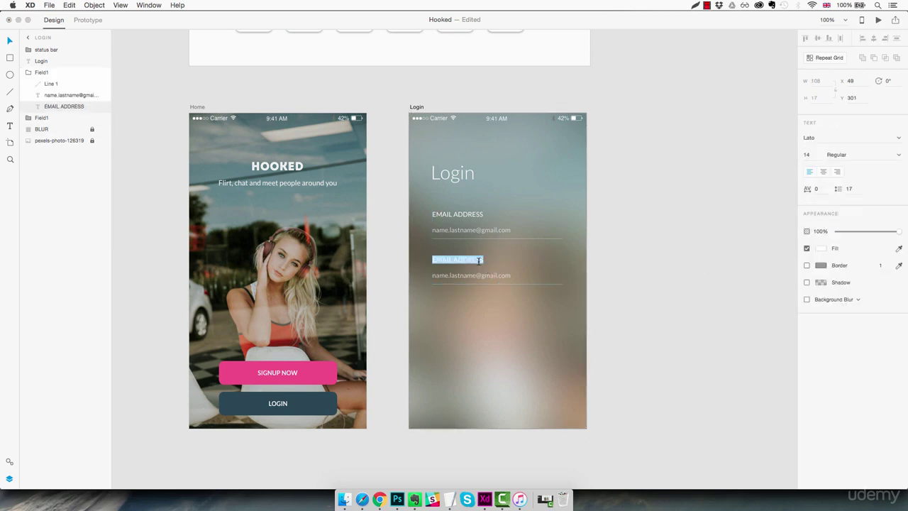
{"action": "type", "text": "PASSWORD"}
{"action": "key", "text": "Escape"}
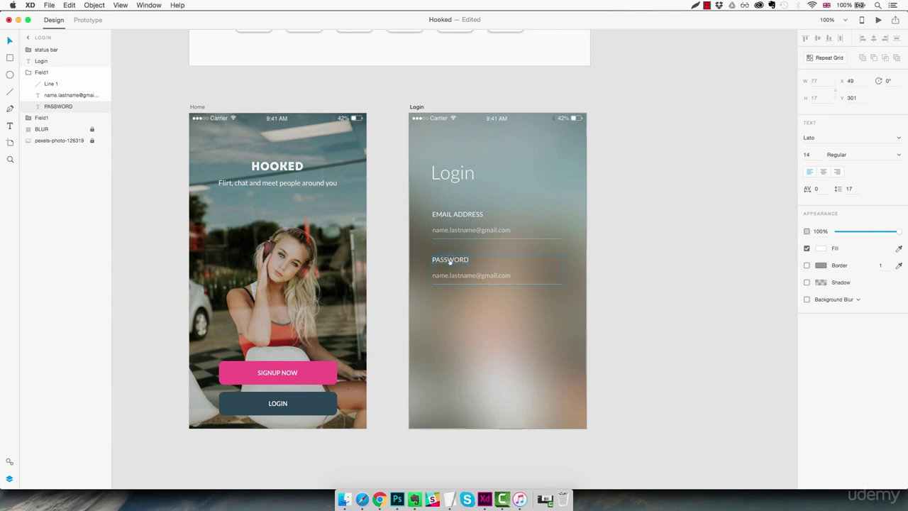
{"action": "key", "text": "Escape"}
Delete the placeholder e-mail text from the PASSWORD field group.
{"action": "left_click", "coordinate": [487, 287]}
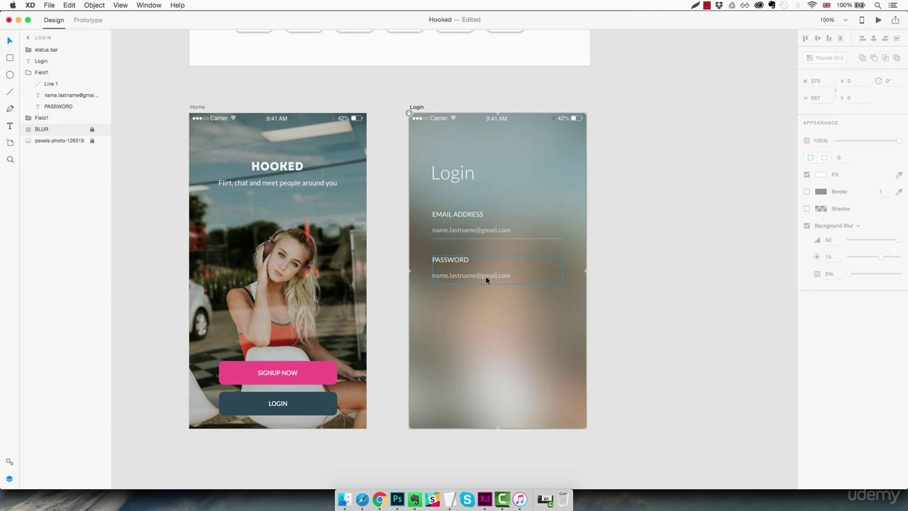
{"action": "double_click", "coordinate": [485, 275]}
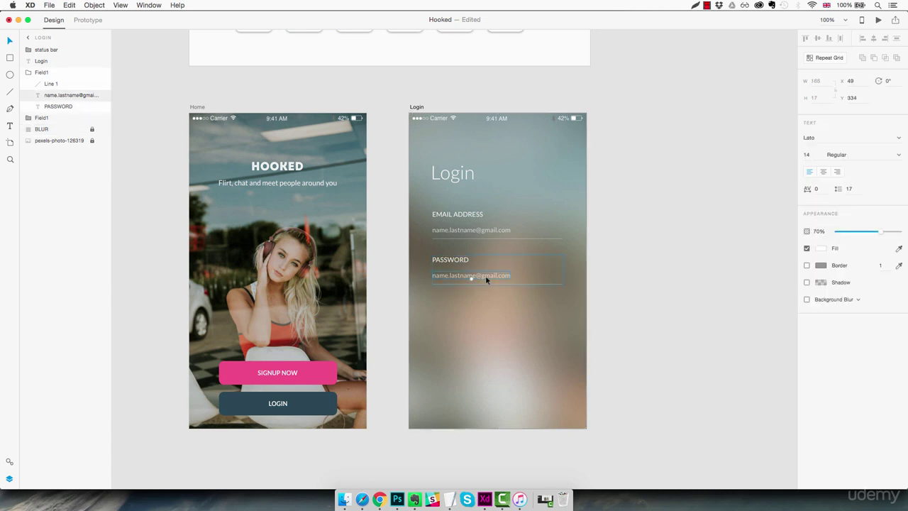
{"action": "key", "text": "Delete"}
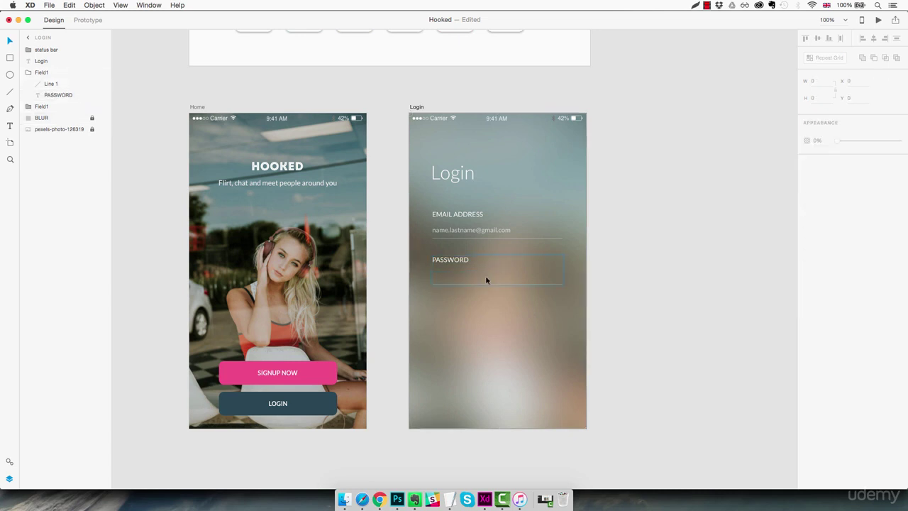
Draw a 12 px circle between the PASSWORD label and its line, at X 56, Y 346.
{"action": "key", "text": "e"}
{"action": "key", "text": "z"}
{"action": "left_click", "coordinate": [446, 277]}
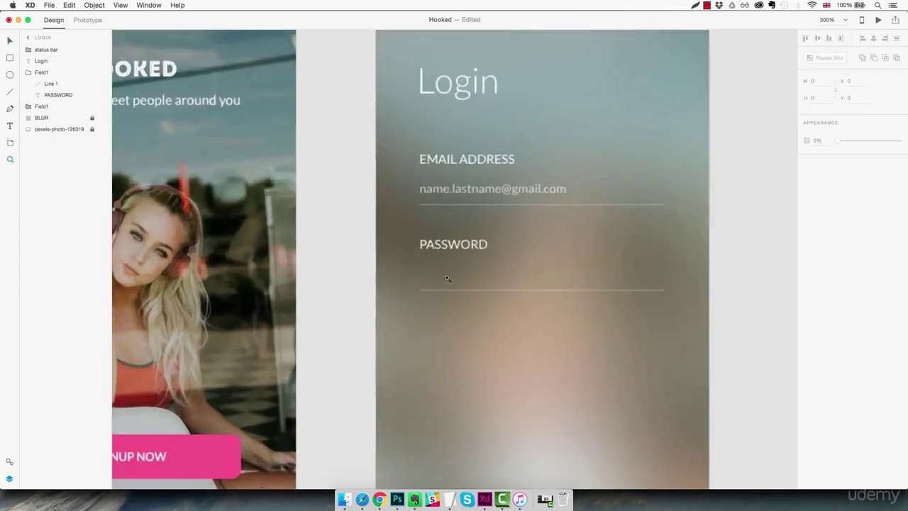
{"action": "left_click", "coordinate": [446, 277]}
{"action": "key", "text": "e"}
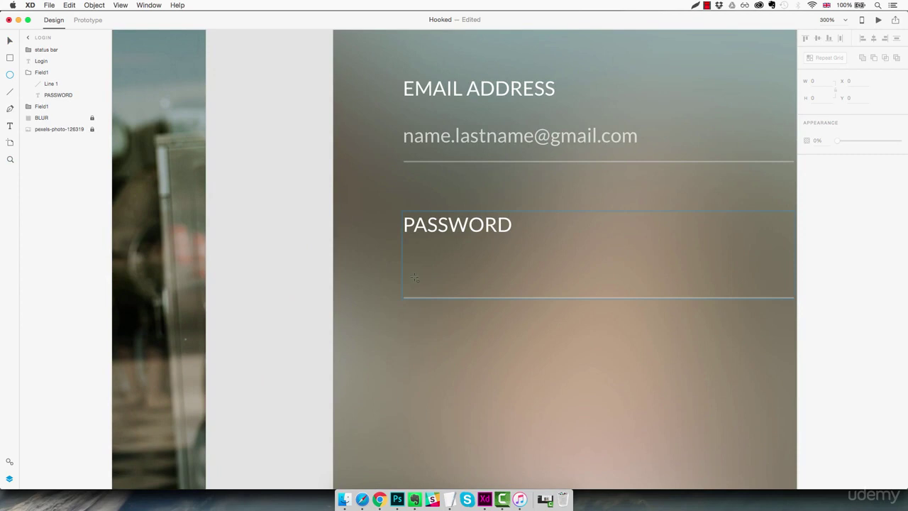
{"action": "left_click_drag", "start_coordinate": [412, 277], "coordinate": [433, 293]}
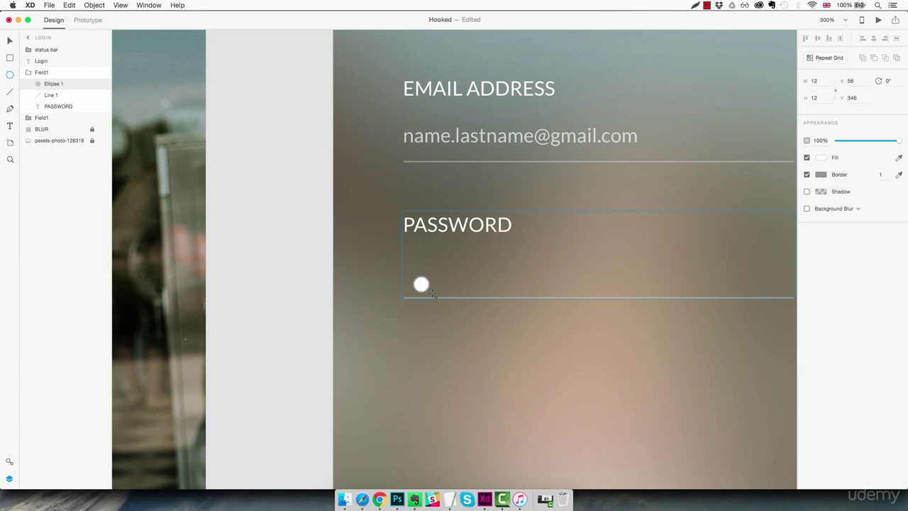
Shrink the circle in the PASSWORD field to 8 px and remove its border.
{"action": "left_click_drag", "start_coordinate": [431, 292], "coordinate": [424, 284]}
{"action": "left_click", "coordinate": [806, 175]}
Turn the circle into a horizontal Repeat Grid of eight dots with tightened gaps, about 114 px wide overall.
{"action": "left_click", "coordinate": [834, 59]}
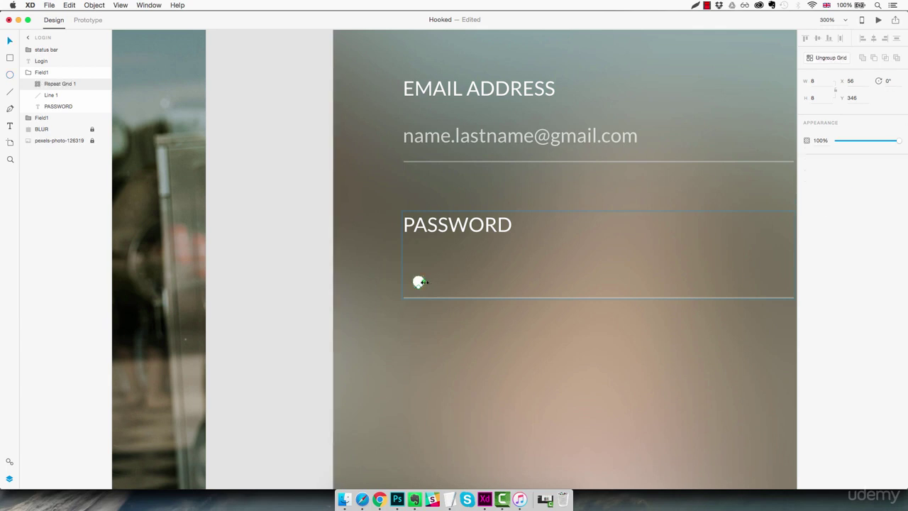
{"action": "left_click_drag", "start_coordinate": [421, 281], "coordinate": [713, 282]}
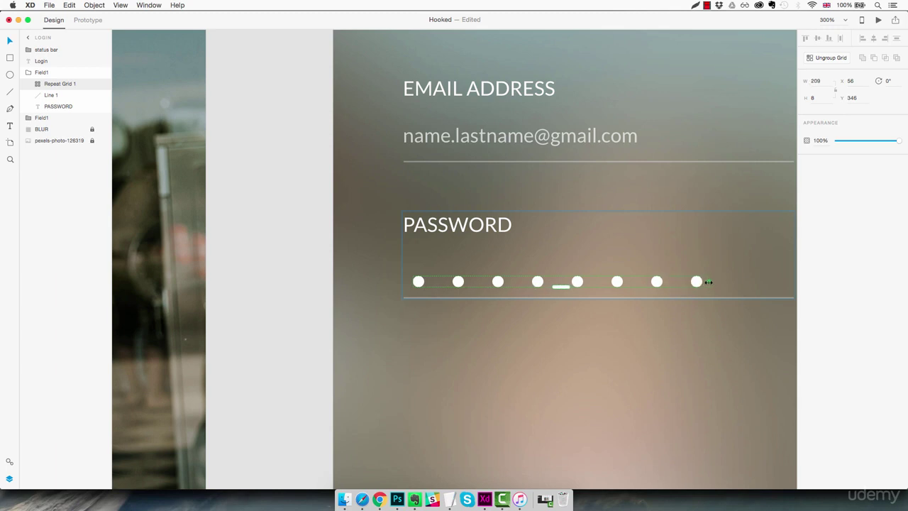
{"action": "left_click_drag", "start_coordinate": [707, 282], "coordinate": [703, 282]}
{"action": "left_click_drag", "start_coordinate": [648, 280], "coordinate": [535, 282]}
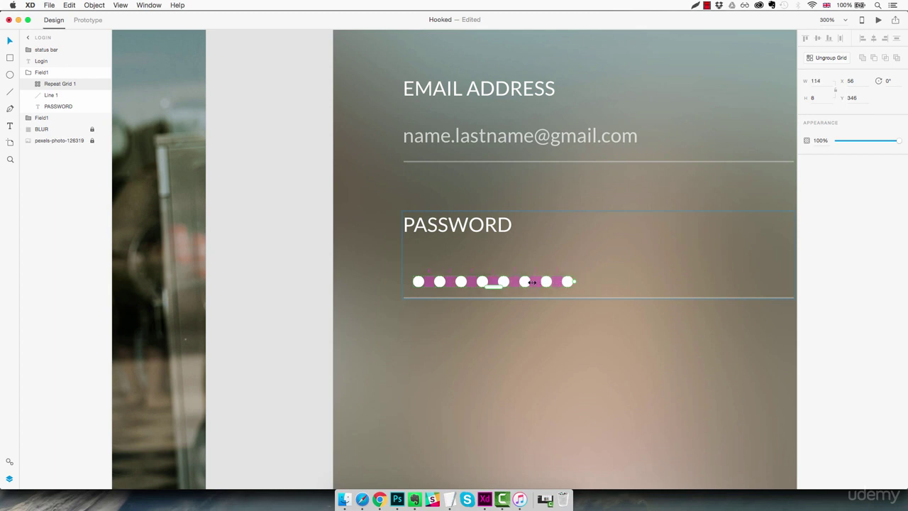
{"action": "left_click", "coordinate": [585, 311]}
{"action": "scroll", "coordinate": [584, 309], "scroll_direction": "down", "scroll_amount": 5}
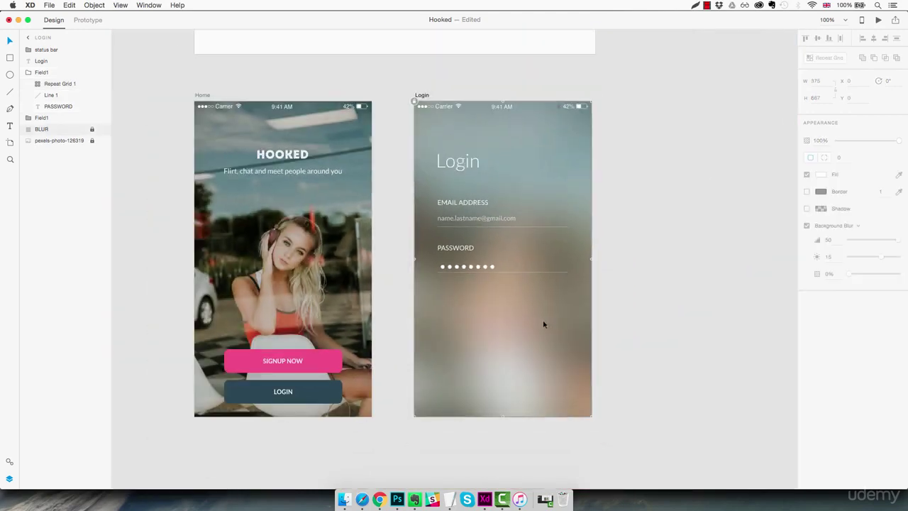
Shift the Repeat Grid of password dots to X 50 so it lines up with the PASSWORD label.
{"action": "scroll", "coordinate": [490, 301], "scroll_direction": "up", "scroll_amount": 5}
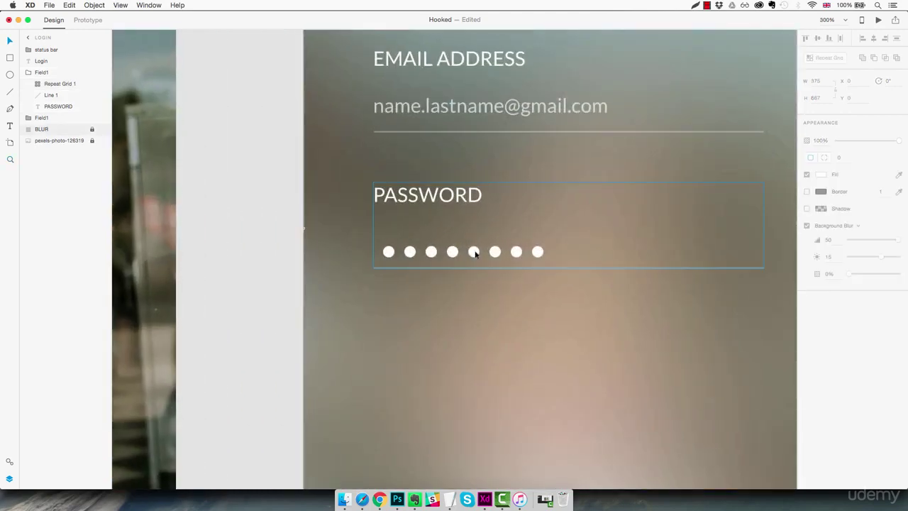
{"action": "double_click", "coordinate": [473, 253]}
{"action": "key", "text": "Escape"}
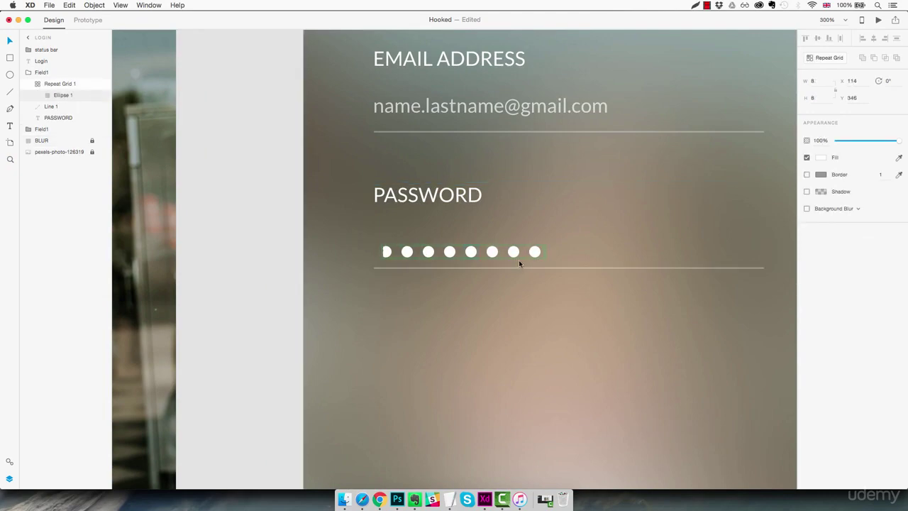
{"action": "left_click", "coordinate": [81, 84]}
{"action": "key", "text": "Left"}
{"action": "key", "text": "Left"}
{"action": "key", "text": "Left"}
{"action": "key", "text": "Left"}
{"action": "key", "text": "Left"}
{"action": "key", "text": "Left"}
{"action": "key", "text": "Left"}
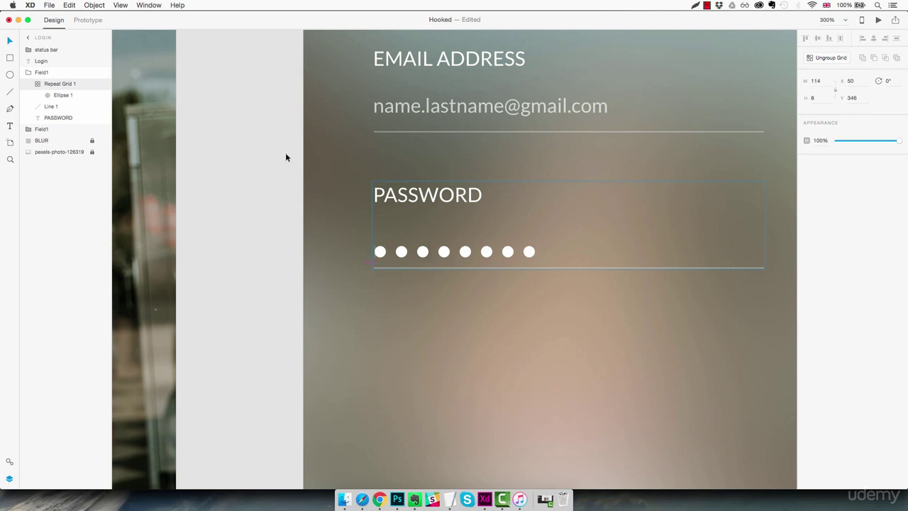
{"action": "key", "text": "Right"}
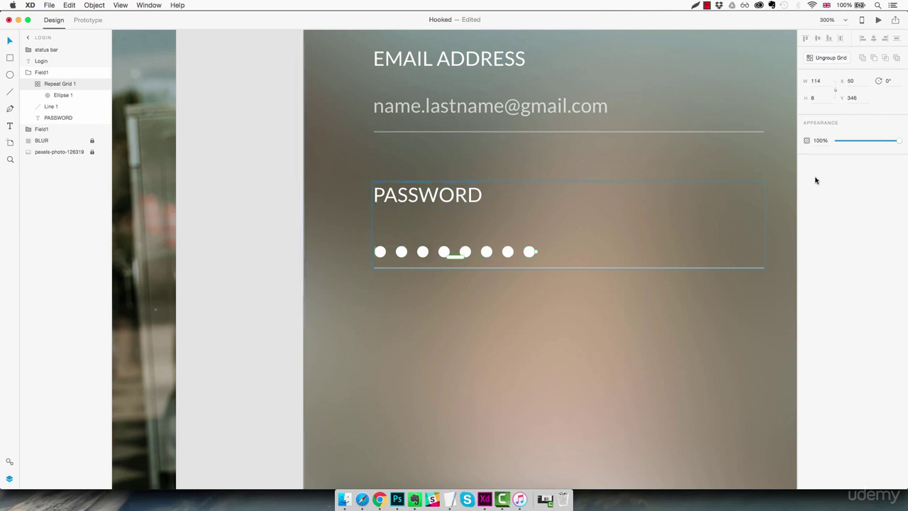
Set the password dots' opacity to 70% and nudge the row slightly upward from its line.
{"action": "left_click_drag", "start_coordinate": [899, 141], "coordinate": [881, 141]}
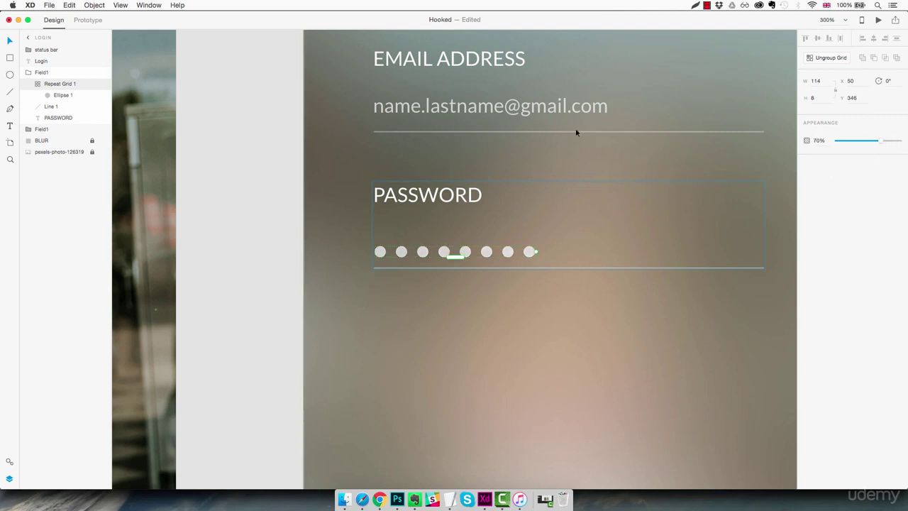
{"action": "left_click", "coordinate": [516, 323]}
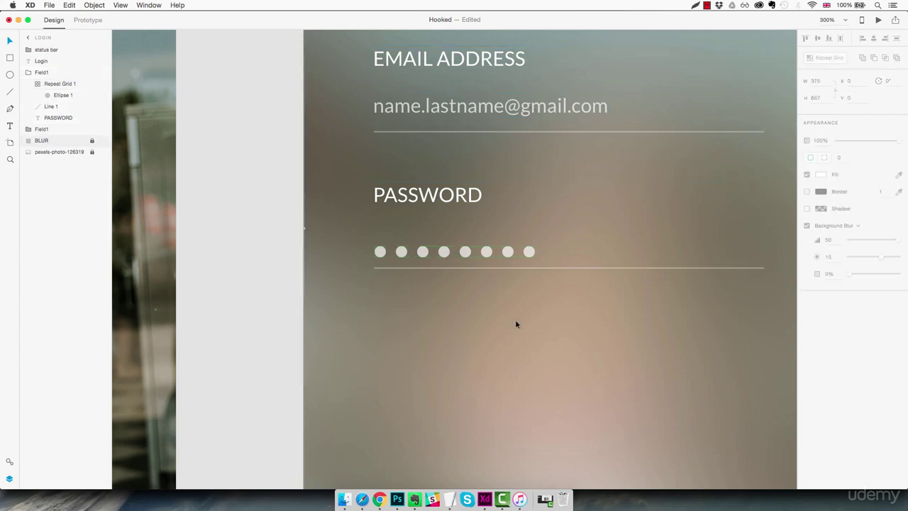
{"action": "key", "text": "super+1"}
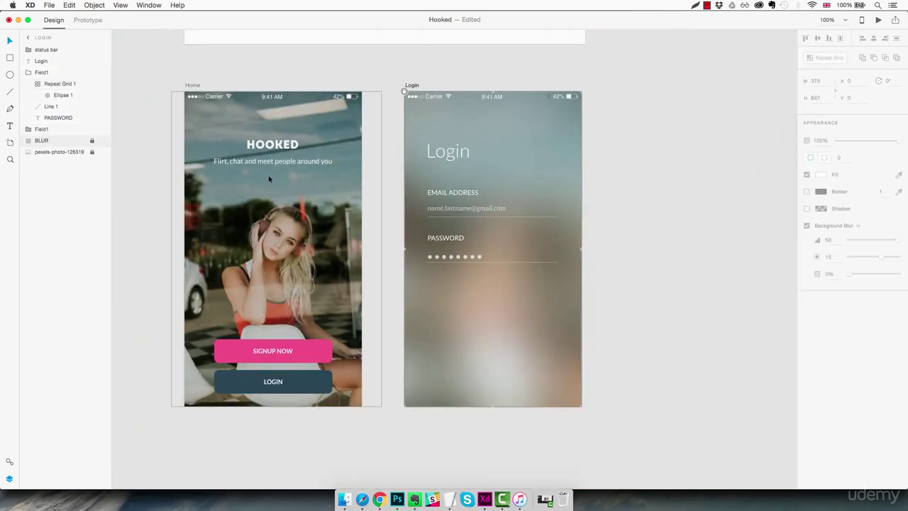
{"action": "left_click", "coordinate": [75, 86]}
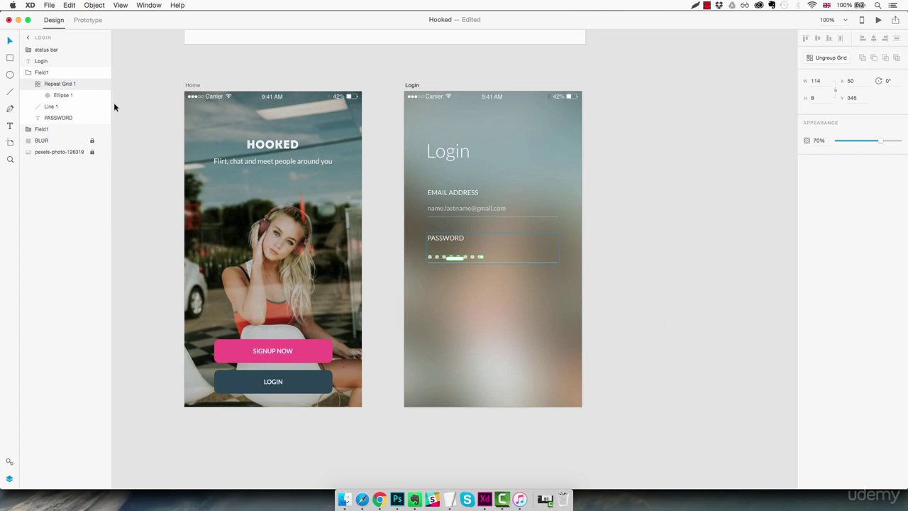
{"action": "key", "text": "Up"}
{"action": "left_click", "coordinate": [475, 304]}
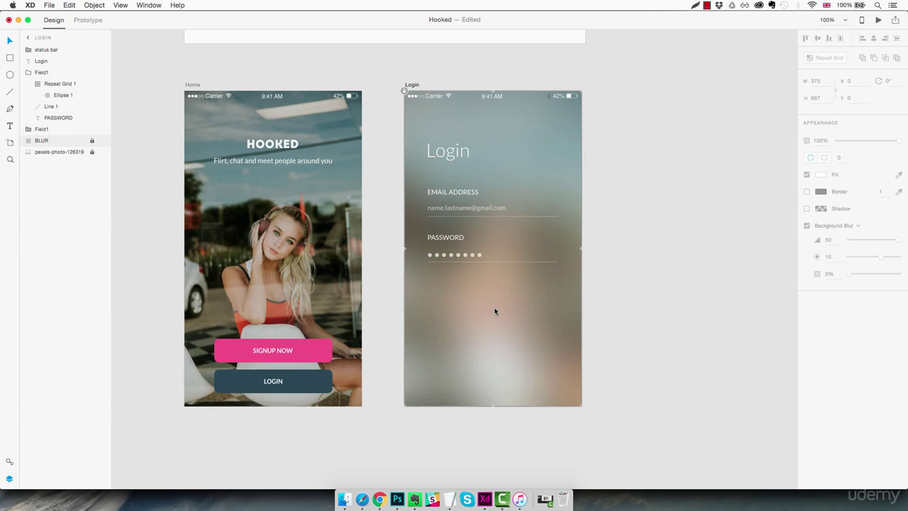
Copy the SIGNUP NOW button from the Home artboard to the Login artboard and place it at X 49, Y 451.
{"action": "left_click", "coordinate": [319, 350]}
{"action": "key", "text": "ctrl+c"}
{"action": "left_click", "coordinate": [446, 314]}
{"action": "key", "text": "ctrl+v"}
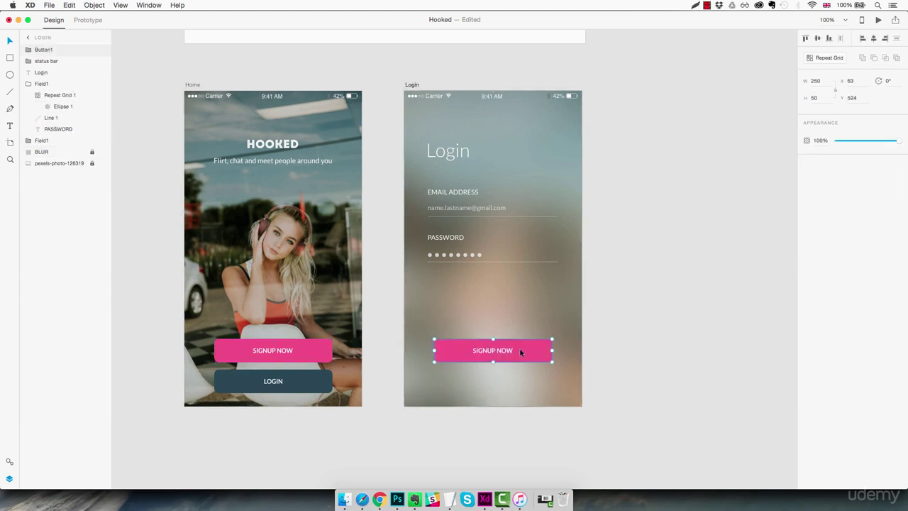
{"action": "left_click_drag", "start_coordinate": [519, 347], "coordinate": [515, 317]}
Set the width of the copied button's background to 100.
{"action": "double_click", "coordinate": [523, 317]}
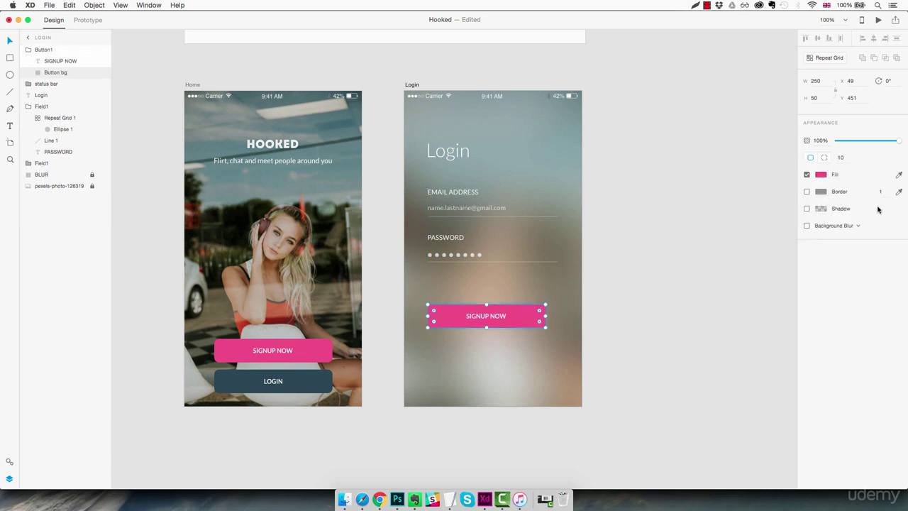
{"action": "left_click", "coordinate": [823, 81]}
{"action": "type", "text": "100"}
{"action": "key", "text": "Return"}
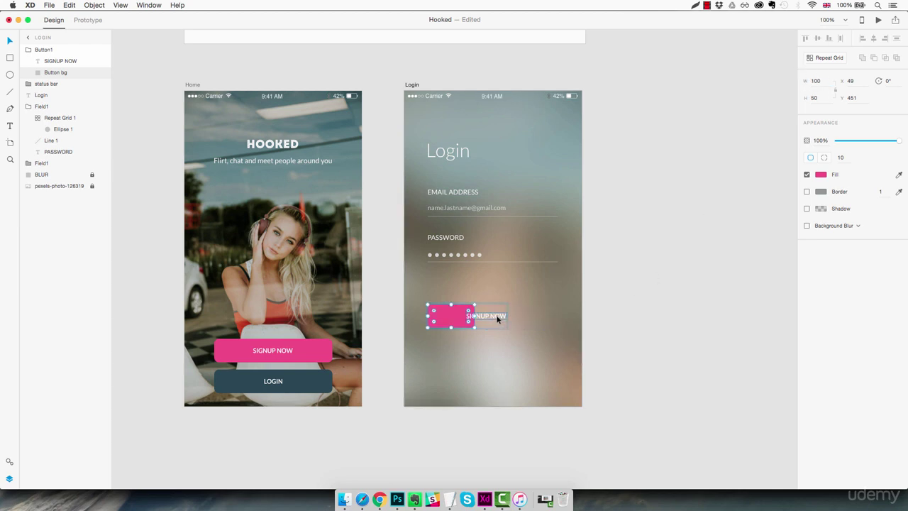
Move the button's label onto the narrowed background and change its text to "LOGIN".
{"action": "left_click_drag", "start_coordinate": [497, 319], "coordinate": [463, 319]}
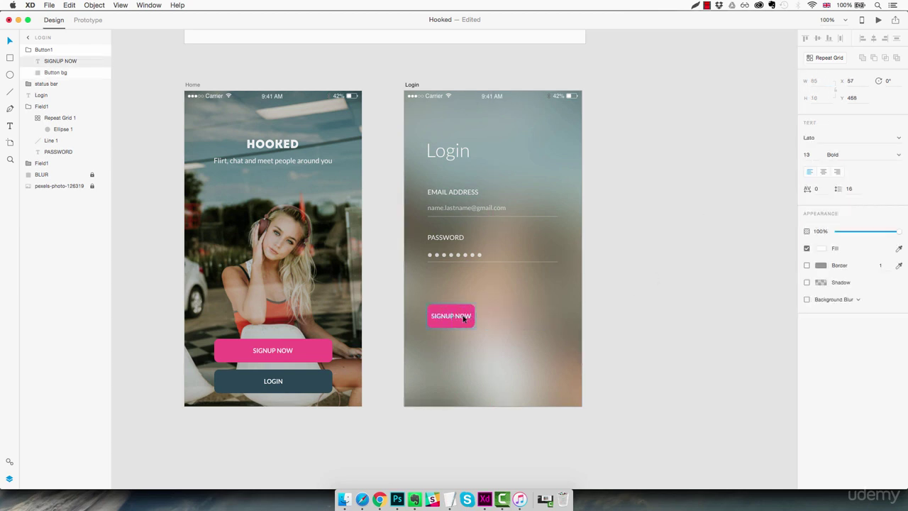
{"action": "double_click", "coordinate": [463, 318]}
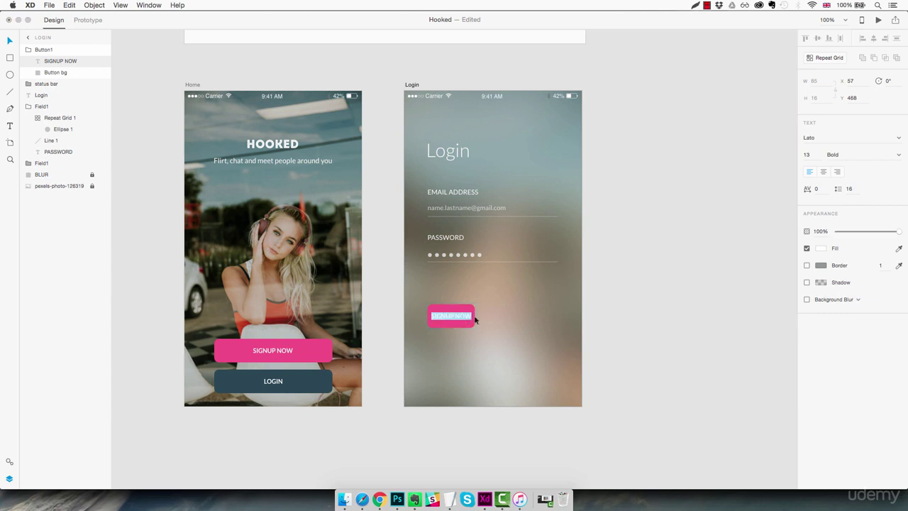
{"action": "type", "text": "LOGIN"}
{"action": "key", "text": "Escape"}
Centre the LOGIN label on its background and move the button up beneath the PASSWORD field, at X 49, Y 415.
{"action": "left_click_drag", "start_coordinate": [445, 319], "coordinate": [469, 305]}
{"action": "left_click", "coordinate": [507, 321]}
{"action": "left_click", "coordinate": [472, 323]}
{"action": "left_click", "coordinate": [527, 328]}
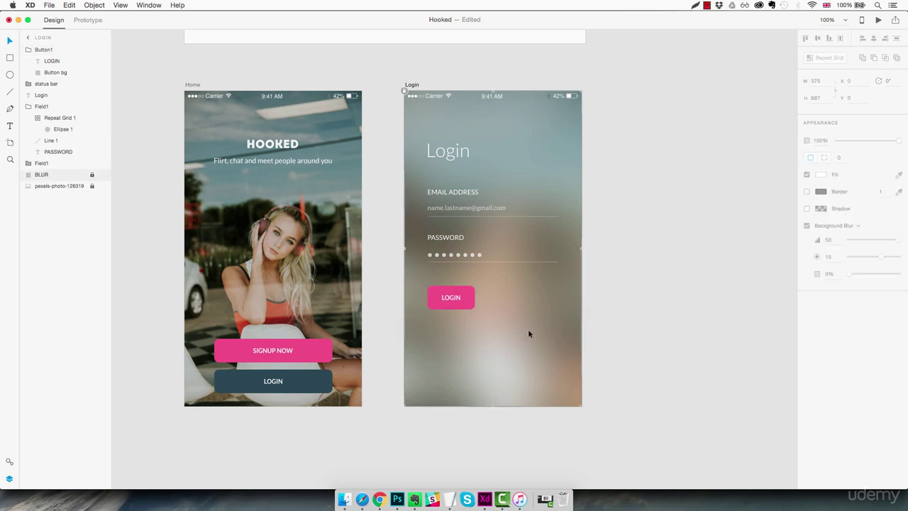
{"action": "left_click", "coordinate": [470, 298]}
{"action": "left_click", "coordinate": [506, 278]}
{"action": "key", "text": "Escape"}
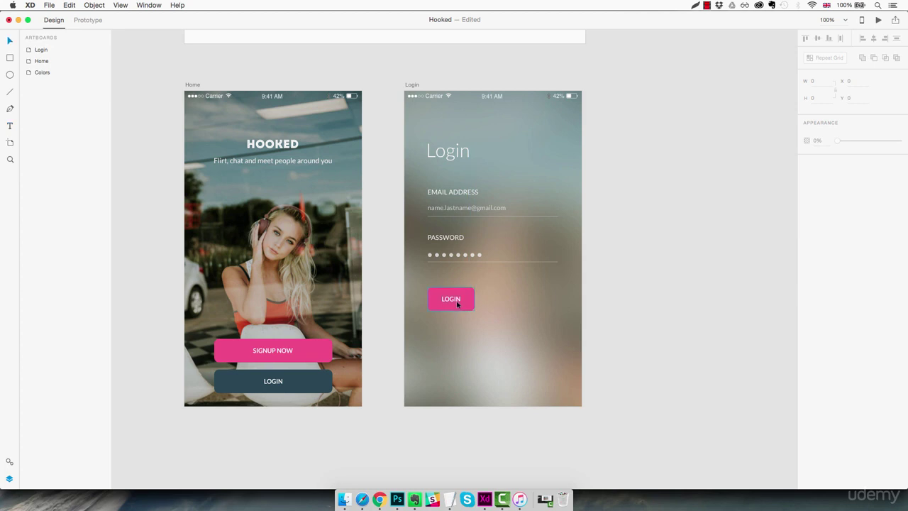
Add the text "Forgot password" beside the LOGIN button, starting at X 213.
{"action": "left_click", "coordinate": [457, 301]}
{"action": "key", "text": "t"}
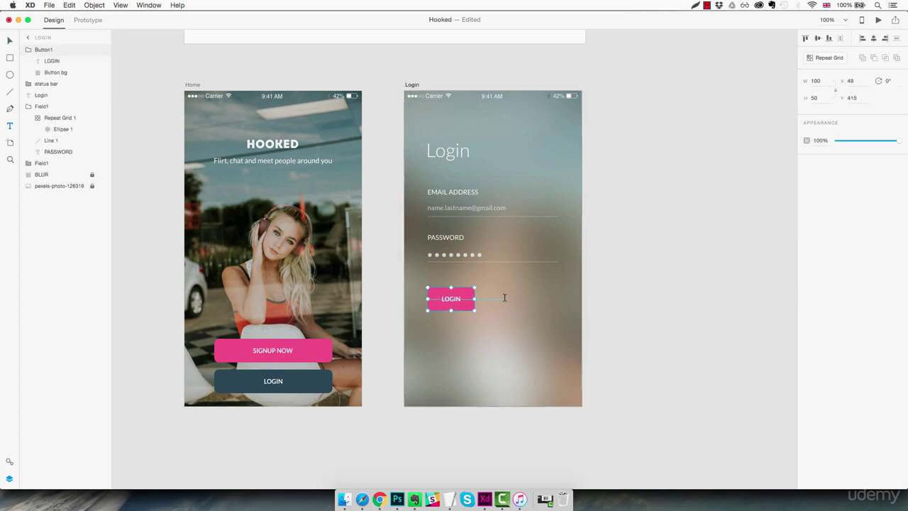
{"action": "left_click", "coordinate": [504, 298]}
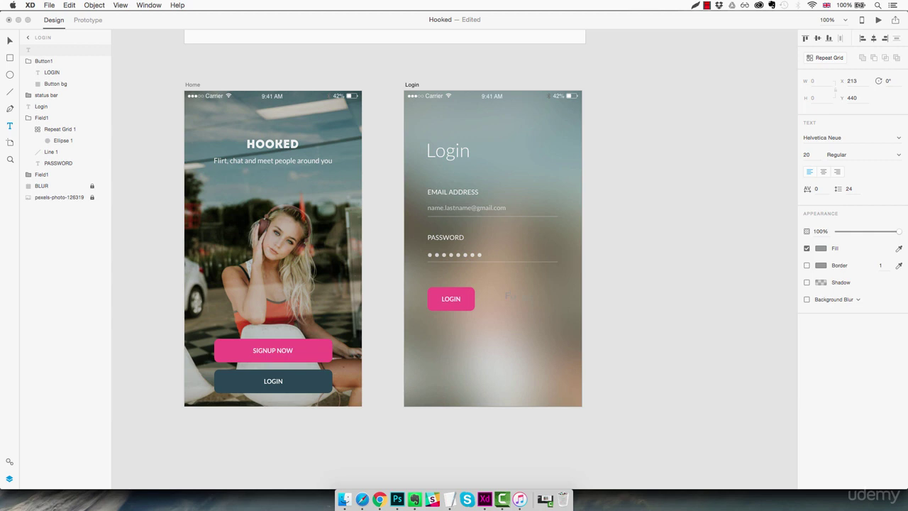
{"action": "type", "text": "Forgot password"}
{"action": "key", "text": "Escape"}
Set the "Forgot password" text to the Lato font at size 13.
{"action": "left_click", "coordinate": [840, 137]}
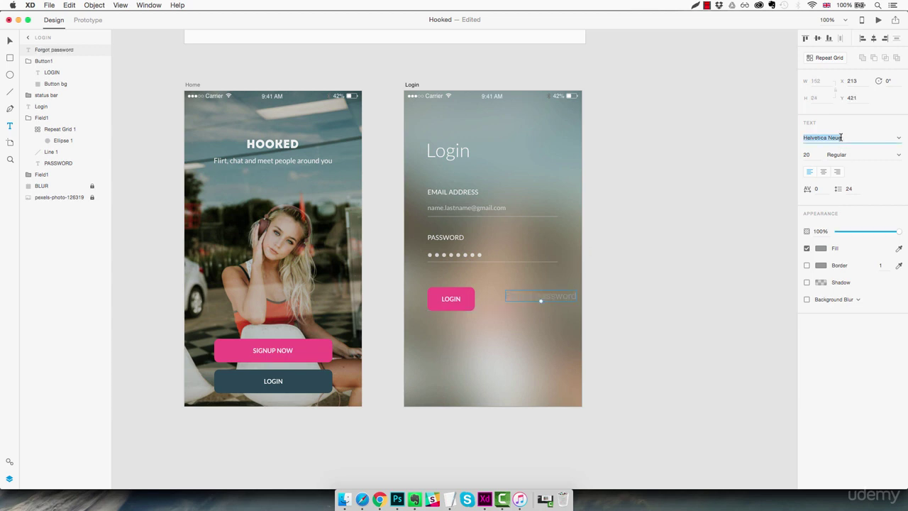
{"action": "type", "text": "Lato"}
{"action": "key", "text": "Return"}
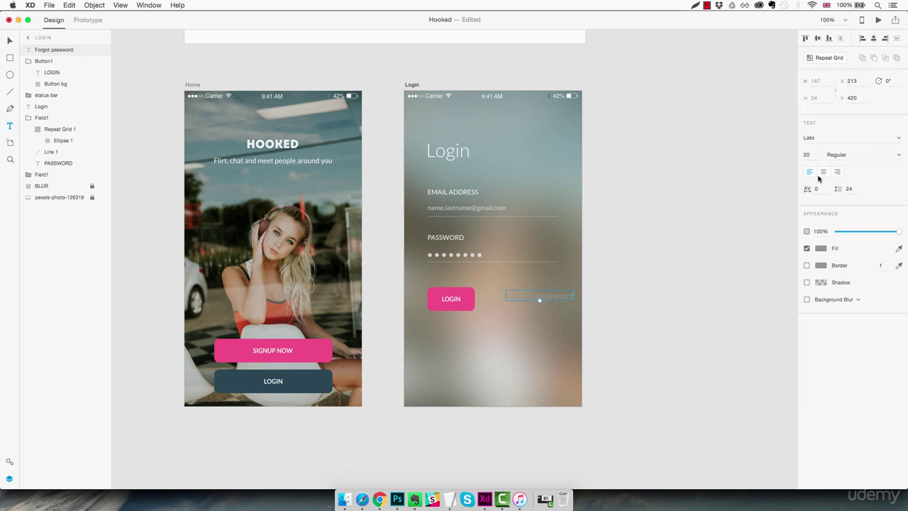
{"action": "left_click", "coordinate": [809, 154]}
{"action": "type", "text": "19"}
{"action": "key", "text": "Return"}
{"action": "type", "text": "13"}
{"action": "key", "text": "Return"}
Make the "Forgot password" text white with 70% opacity and position it at X 229, Y 432.
{"action": "left_click", "coordinate": [820, 248]}
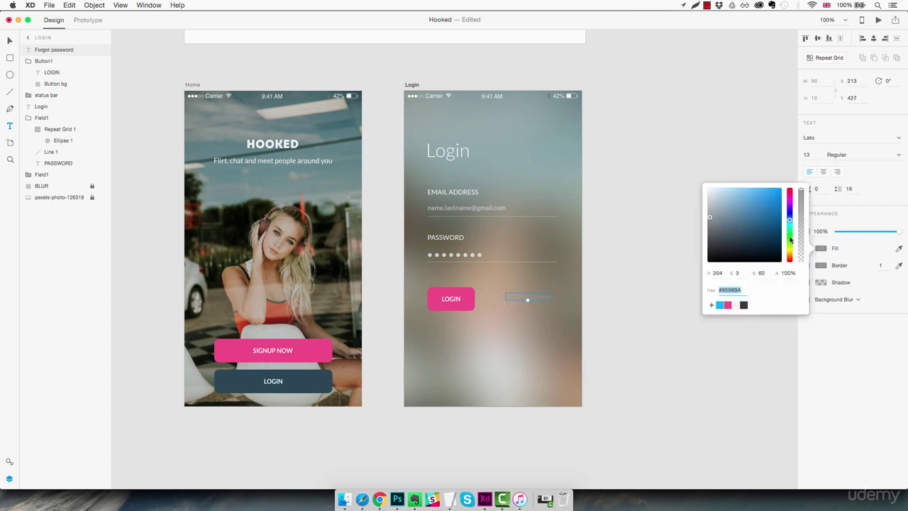
{"action": "left_click", "coordinate": [707, 188]}
{"action": "left_click", "coordinate": [879, 239]}
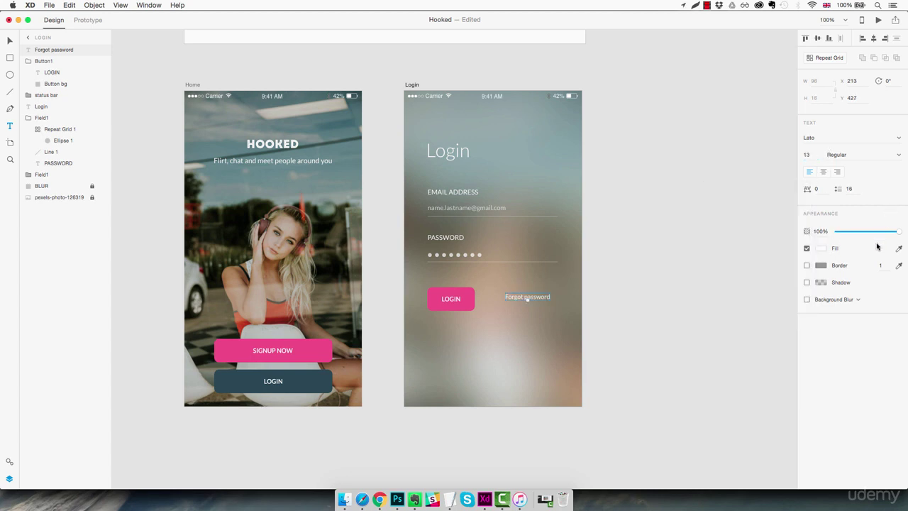
{"action": "left_click_drag", "start_coordinate": [898, 232], "coordinate": [879, 234]}
{"action": "key", "text": "Escape"}
{"action": "left_click_drag", "start_coordinate": [538, 298], "coordinate": [545, 299]}
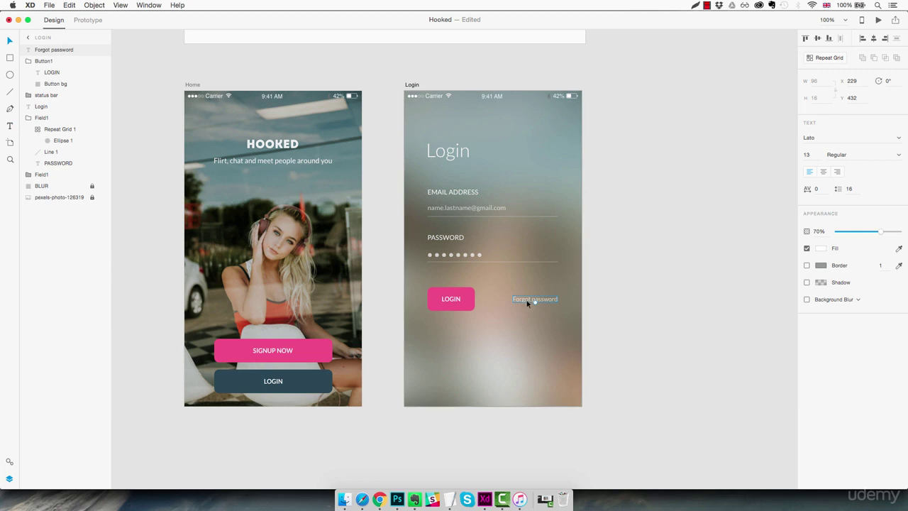
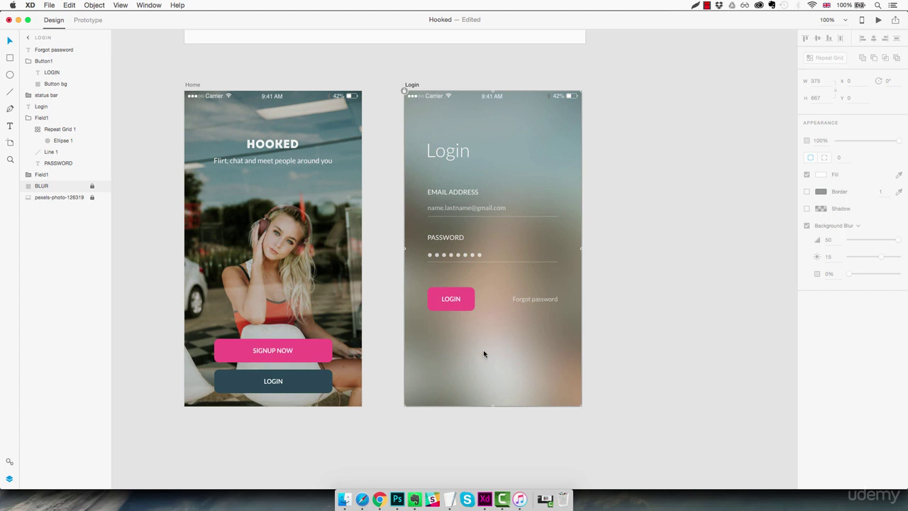
Draw a 375 px wide rectangle along the Login artboard's bottom edge at Y 627 and set its height to 42.
{"action": "key", "text": "r"}
{"action": "left_click_drag", "start_coordinate": [404, 384], "coordinate": [582, 407]}
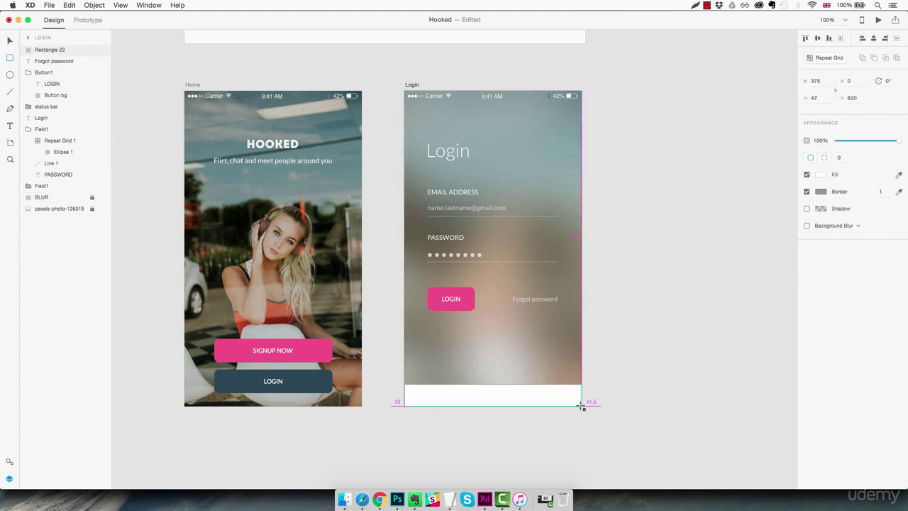
{"action": "left_click_drag", "start_coordinate": [582, 406], "coordinate": [582, 407]}
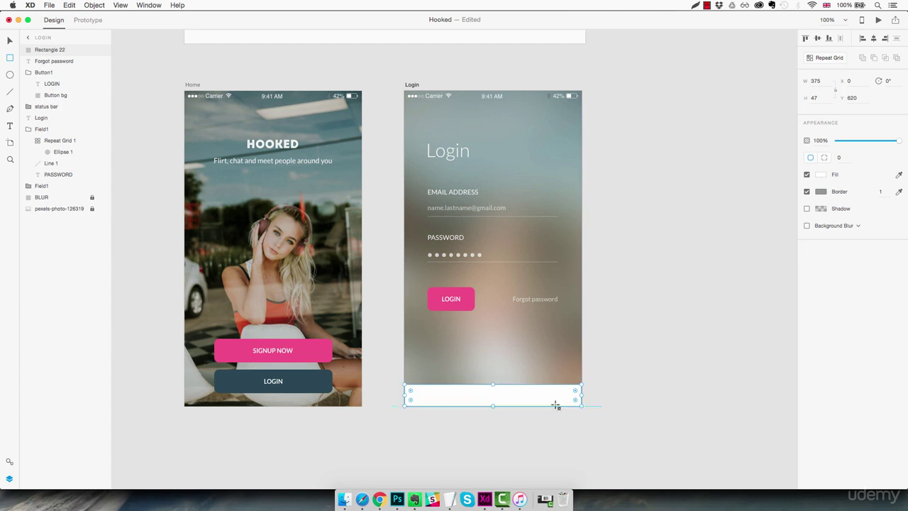
{"action": "left_click_drag", "start_coordinate": [491, 384], "coordinate": [492, 388]}
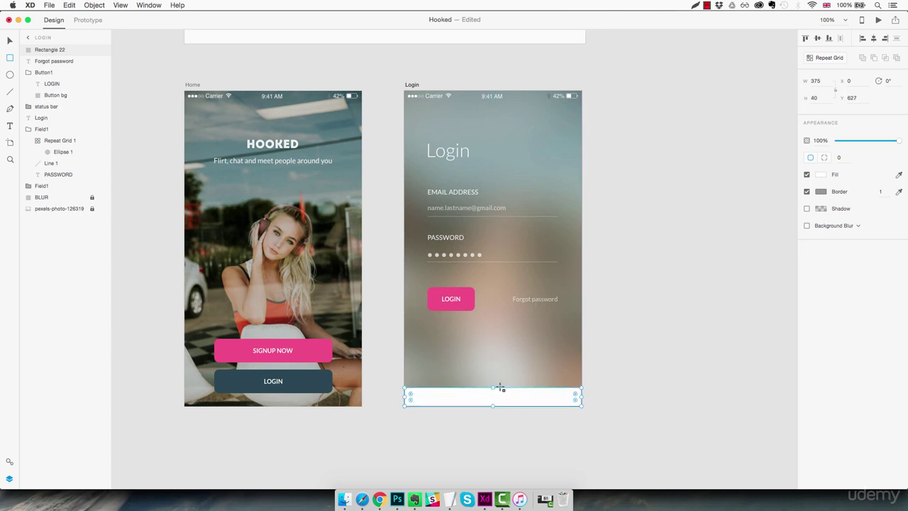
{"action": "left_click", "coordinate": [819, 99]}
{"action": "type", "text": "42"}
{"action": "key", "text": "Return"}
Remove the bottom rectangle's border and fill it with dark grey #272727.
{"action": "left_click", "coordinate": [807, 193]}
{"action": "left_click", "coordinate": [821, 175]}
{"action": "left_click_drag", "start_coordinate": [748, 177], "coordinate": [688, 185]}
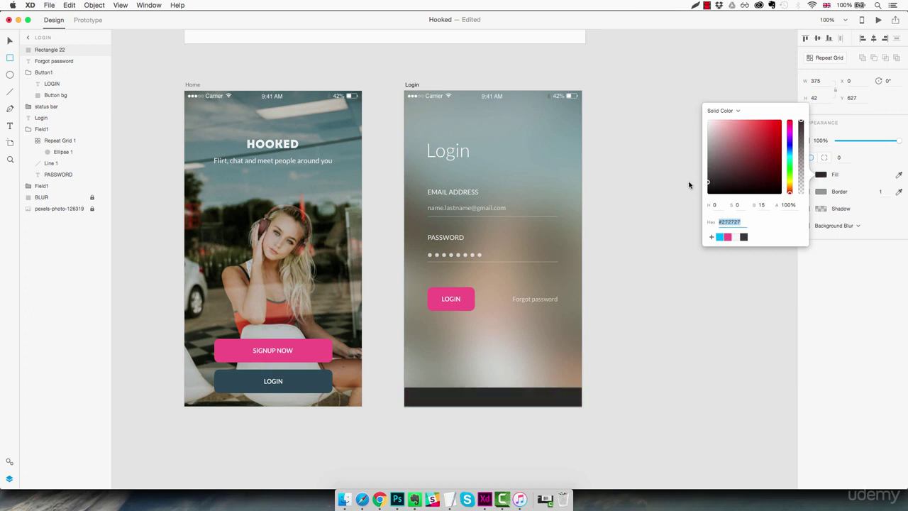
{"action": "key", "text": "Escape"}
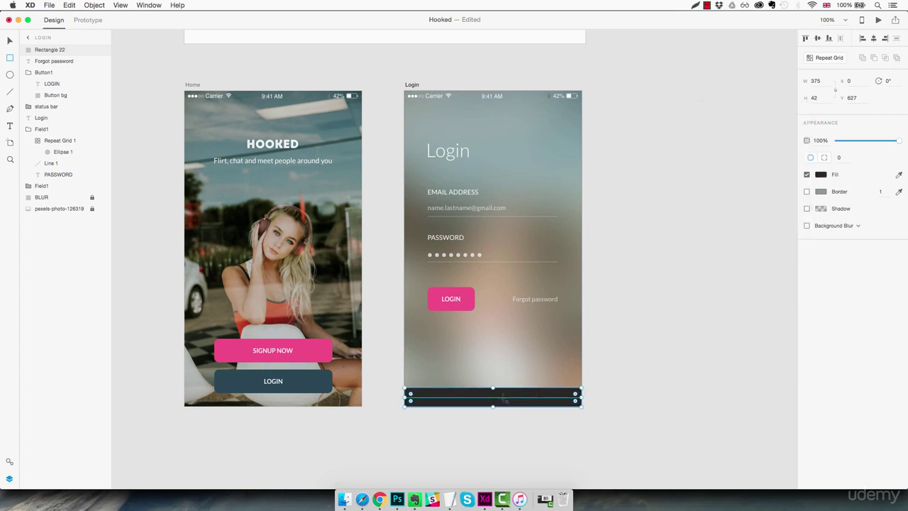
Move the dark bottom rectangle to Y 626 and set its opacity to 30%.
{"action": "left_click_drag", "start_coordinate": [538, 383], "coordinate": [538, 388]}
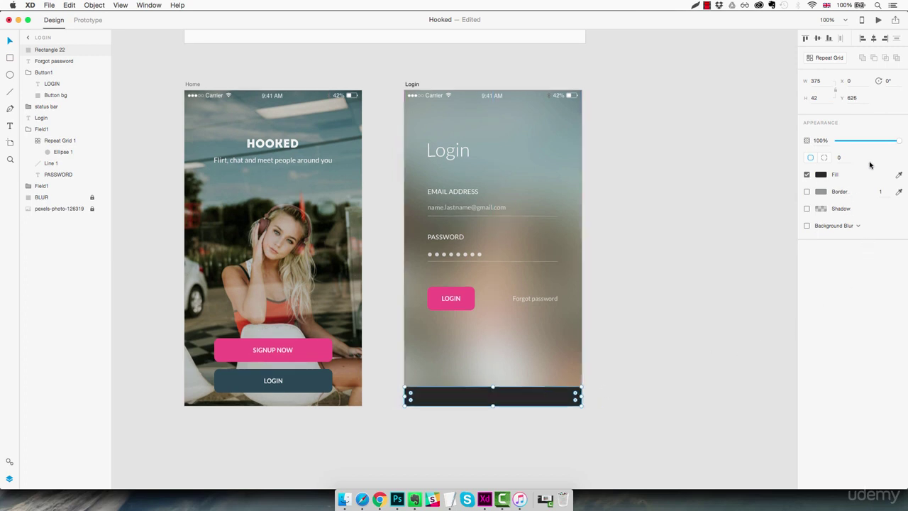
{"action": "left_click_drag", "start_coordinate": [897, 140], "coordinate": [856, 146]}
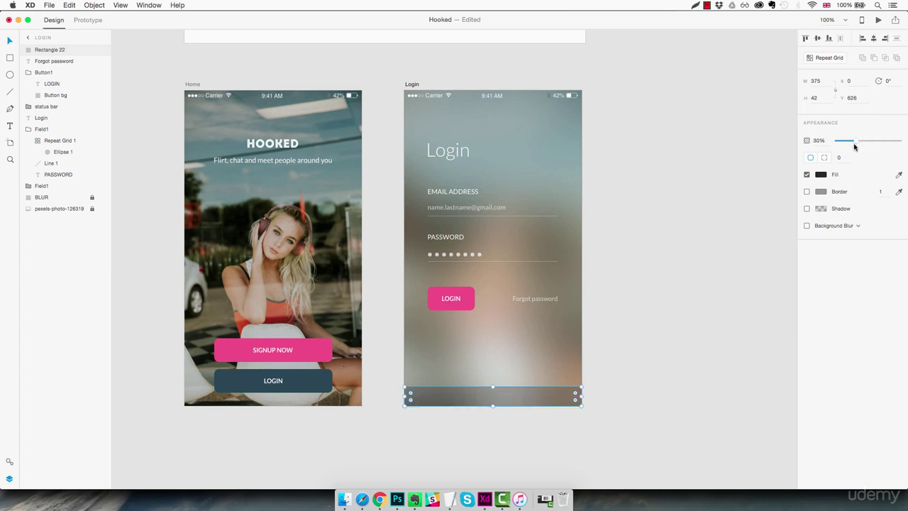
Duplicate the "Forgot password" text, place the copy on the dark bottom bar and set its opacity to 100%.
{"action": "left_click", "coordinate": [543, 342]}
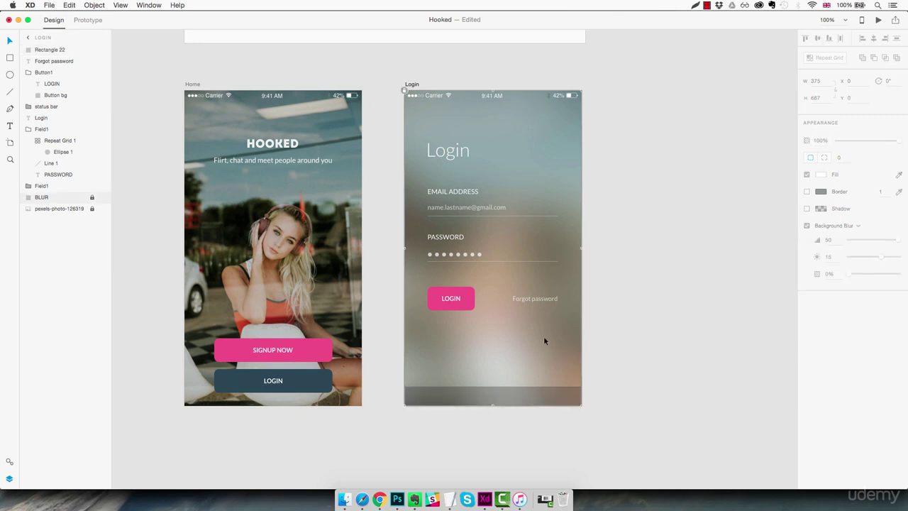
{"action": "left_click", "coordinate": [537, 299]}
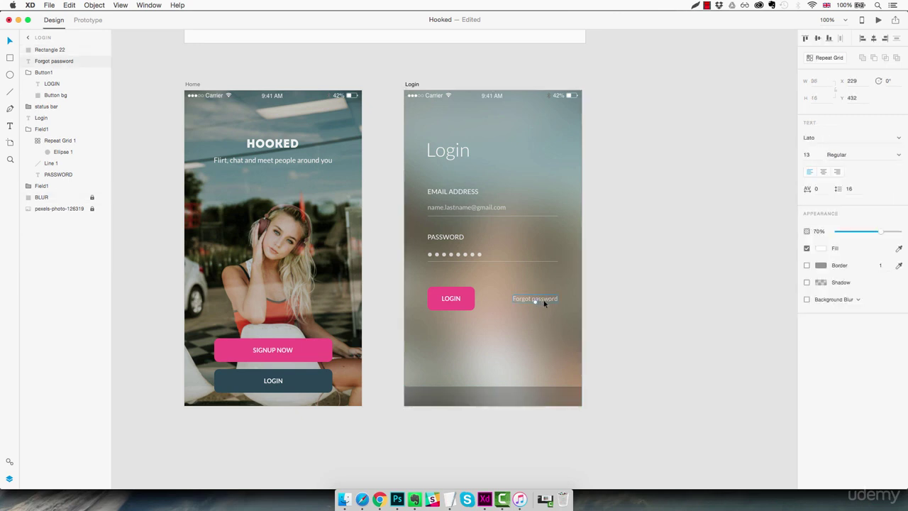
{"action": "key", "text": "super+d"}
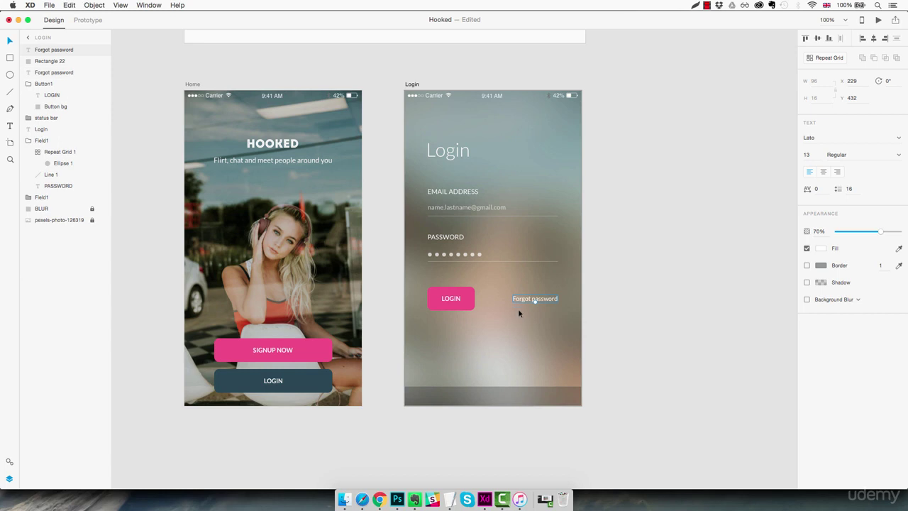
{"action": "left_click_drag", "start_coordinate": [532, 301], "coordinate": [476, 398]}
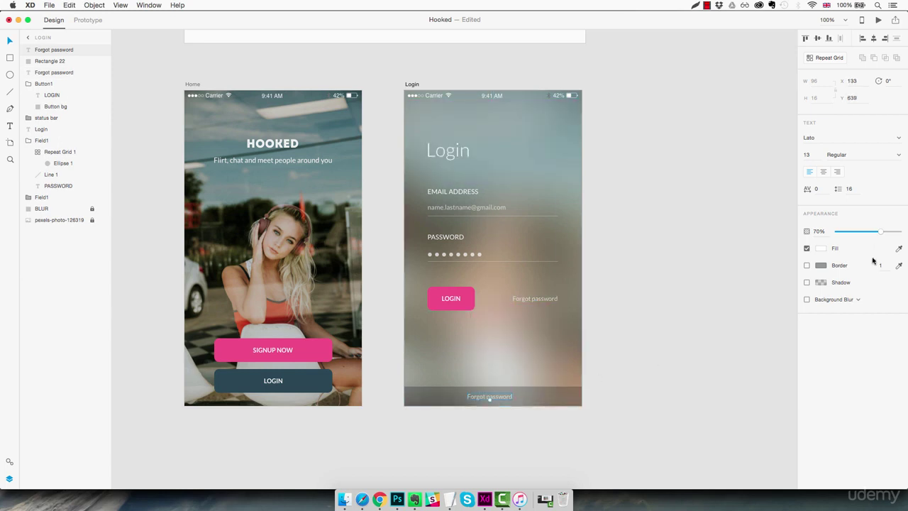
{"action": "left_click_drag", "start_coordinate": [881, 234], "coordinate": [903, 236]}
Change the bottom bar's text to "Don't have an account? Sign up" and centre it horizontally on the artboard.
{"action": "double_click", "coordinate": [502, 398]}
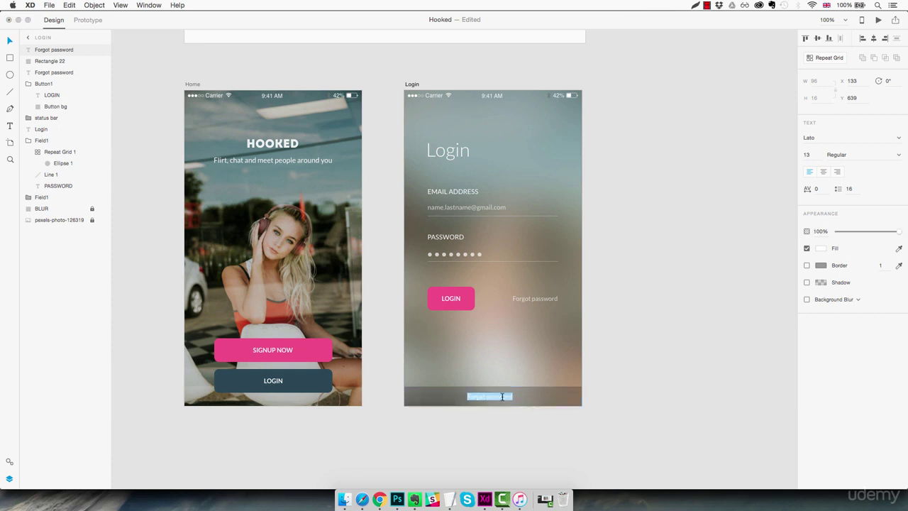
{"action": "type", "text": "Don't have an account? Sign up"}
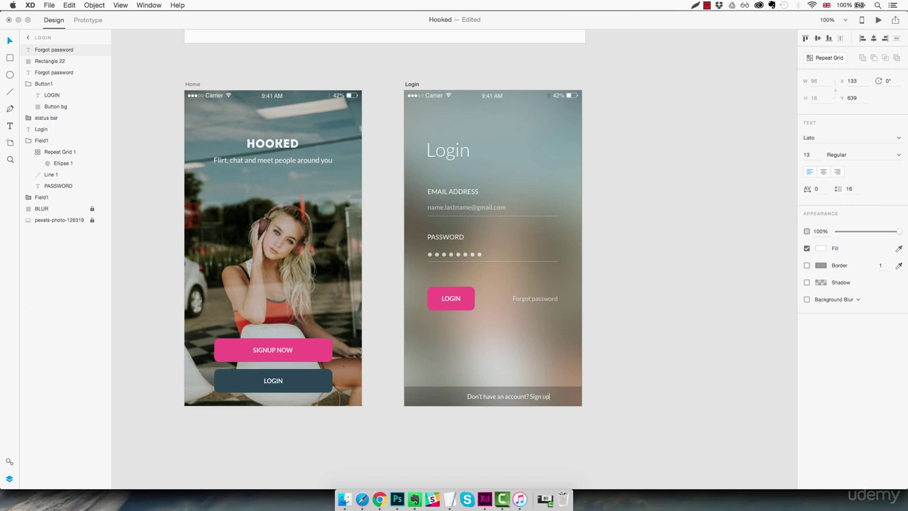
{"action": "key", "text": "Escape"}
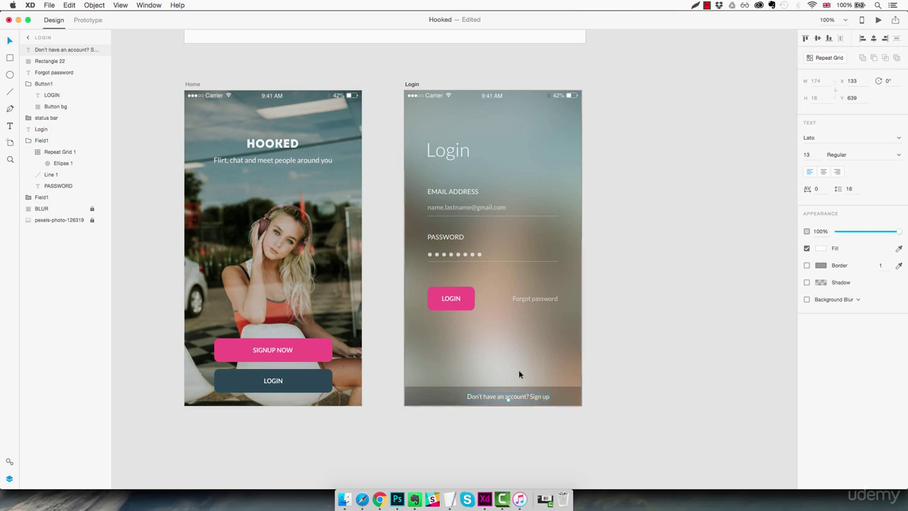
{"action": "left_click", "coordinate": [873, 39]}
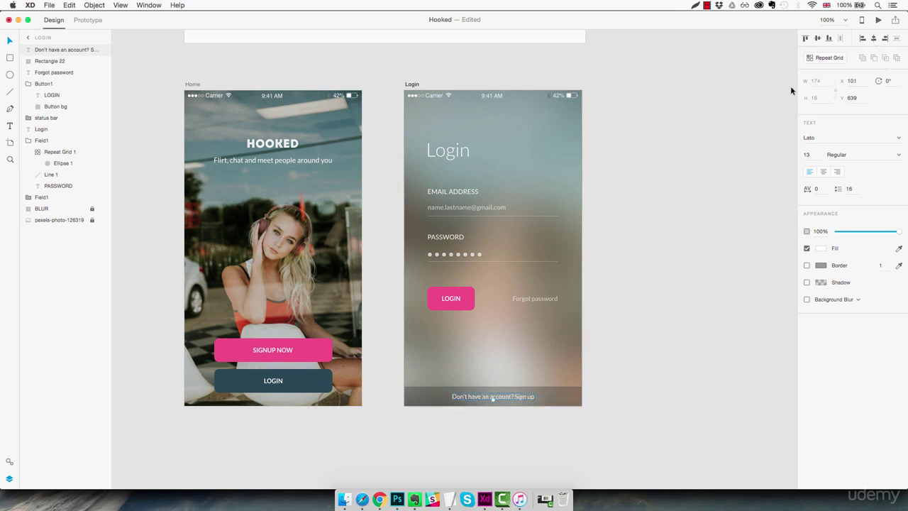
{"action": "key", "text": "z"}
{"action": "left_click", "coordinate": [504, 377]}
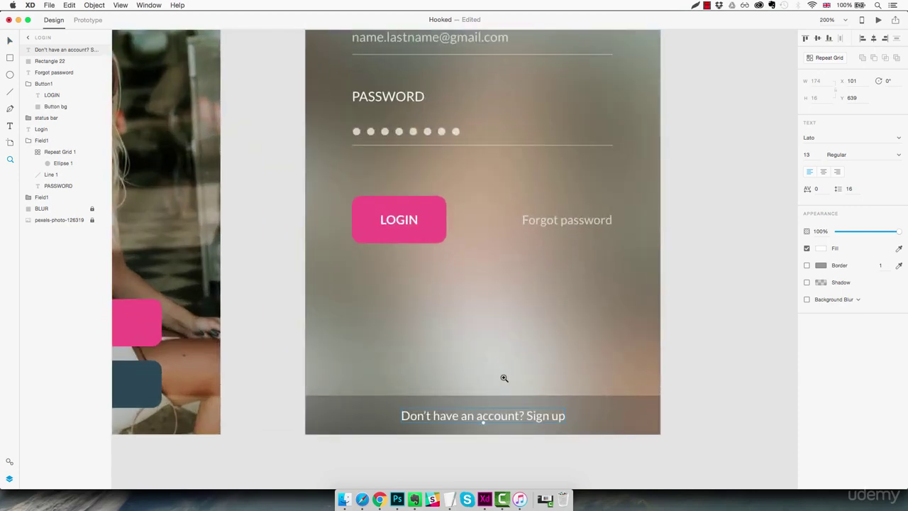
{"action": "key", "text": "v"}
{"action": "left_click", "coordinate": [507, 373]}
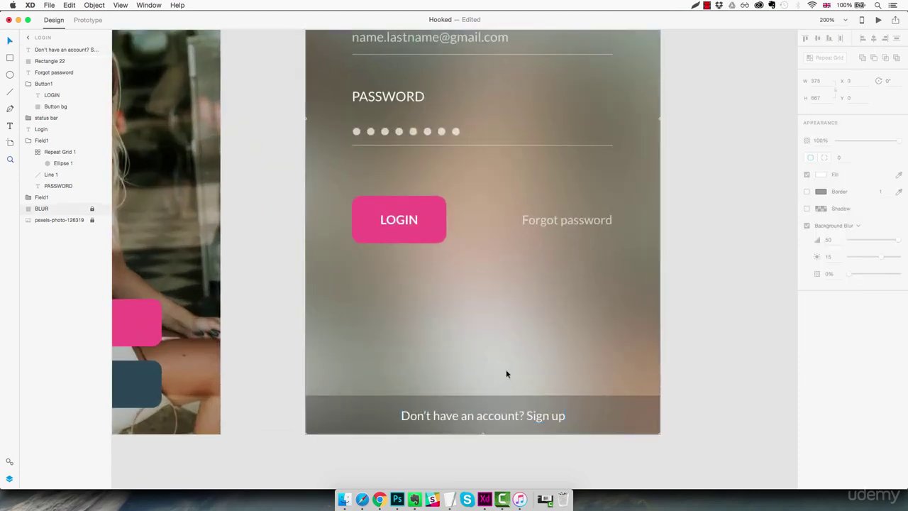
{"action": "key", "text": "super+1"}
{"action": "left_click_drag", "start_coordinate": [537, 284], "coordinate": [527, 332]}
{"action": "left_click", "coordinate": [592, 324]}
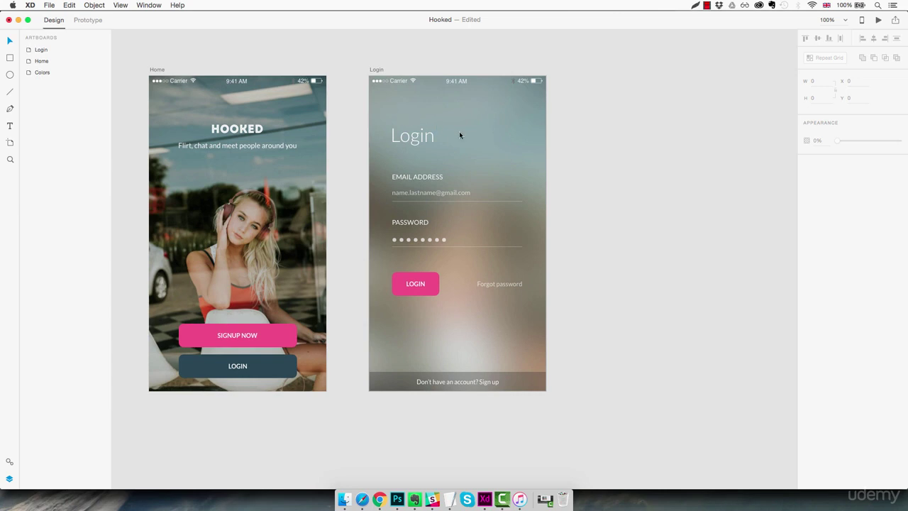
Draw a narrow vertical rectangle about 7 by 30 on the empty pasteboard beside the Login artboard.
{"action": "key", "text": "r"}
{"action": "left_click_drag", "start_coordinate": [601, 173], "coordinate": [602, 186]}
{"action": "key", "text": "z"}
{"action": "left_click", "coordinate": [604, 183]}
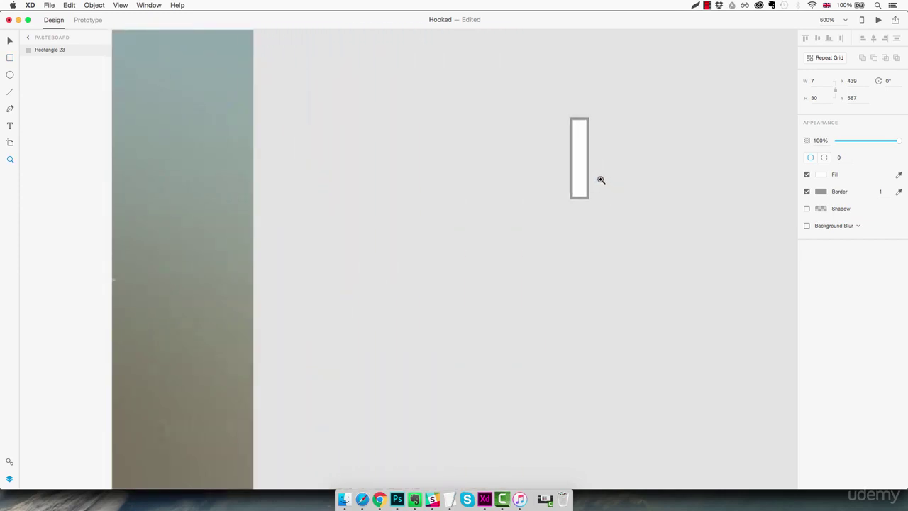
{"action": "left_click", "coordinate": [594, 163]}
{"action": "left_click_drag", "start_coordinate": [591, 152], "coordinate": [579, 201]}
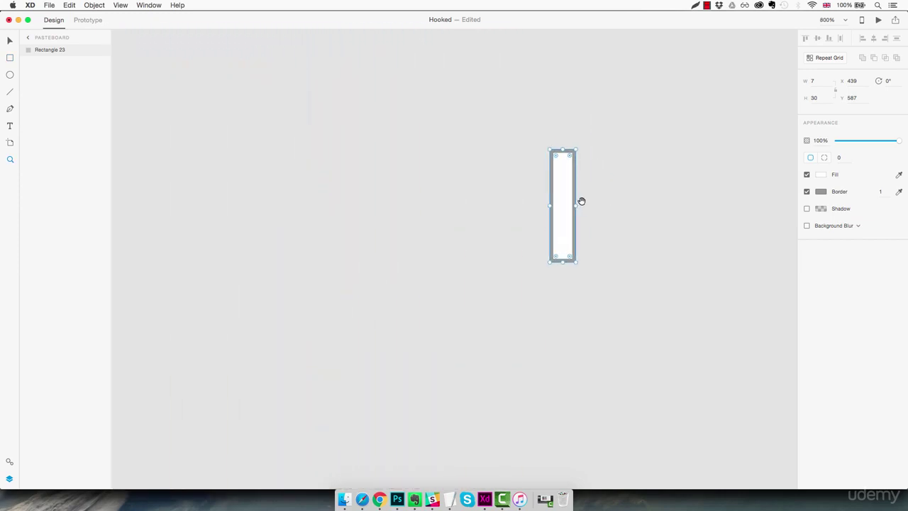
Set the narrow rectangle's width to 3 and its height to 14.
{"action": "left_click", "coordinate": [814, 81]}
{"action": "type", "text": "6"}
{"action": "key", "text": "Return"}
{"action": "type", "text": "3"}
{"action": "key", "text": "Return"}
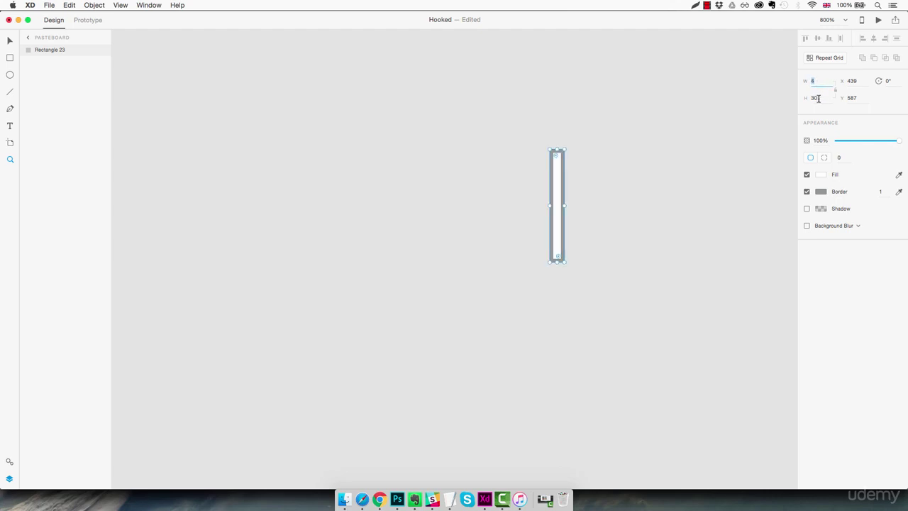
{"action": "left_click", "coordinate": [819, 98]}
{"action": "key", "text": "Down"}
{"action": "key", "text": "Down"}
{"action": "key", "text": "Down"}
{"action": "key", "text": "Down"}
{"action": "key", "text": "Down"}
{"action": "key", "text": "Down"}
{"action": "key", "text": "Down"}
{"action": "key", "text": "Down"}
{"action": "key", "text": "Down"}
{"action": "key", "text": "Down"}
{"action": "key", "text": "Down"}
{"action": "key", "text": "Down"}
{"action": "key", "text": "Down"}
{"action": "key", "text": "Down"}
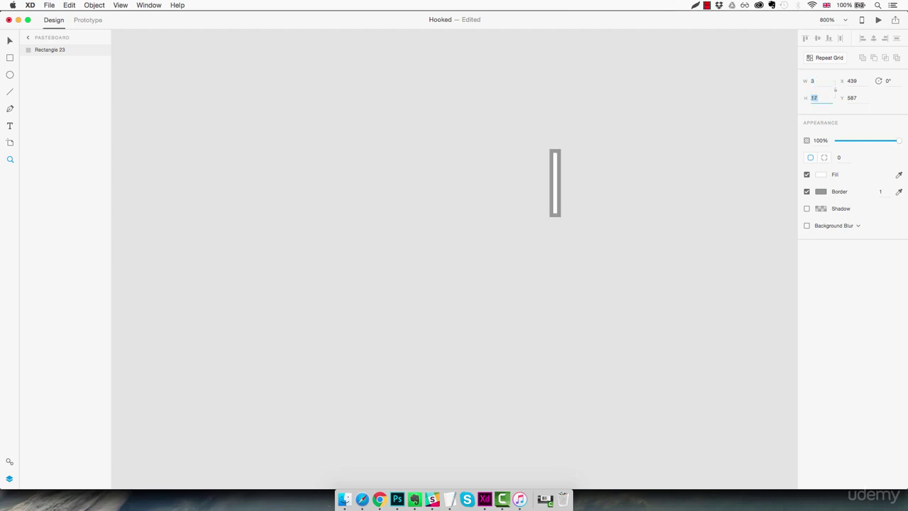
{"action": "key", "text": "Down"}
{"action": "key", "text": "Down"}
Remove the narrow rectangle's border and round its corners with a radius of 9.
{"action": "left_click", "coordinate": [806, 191]}
{"action": "left_click", "coordinate": [579, 188]}
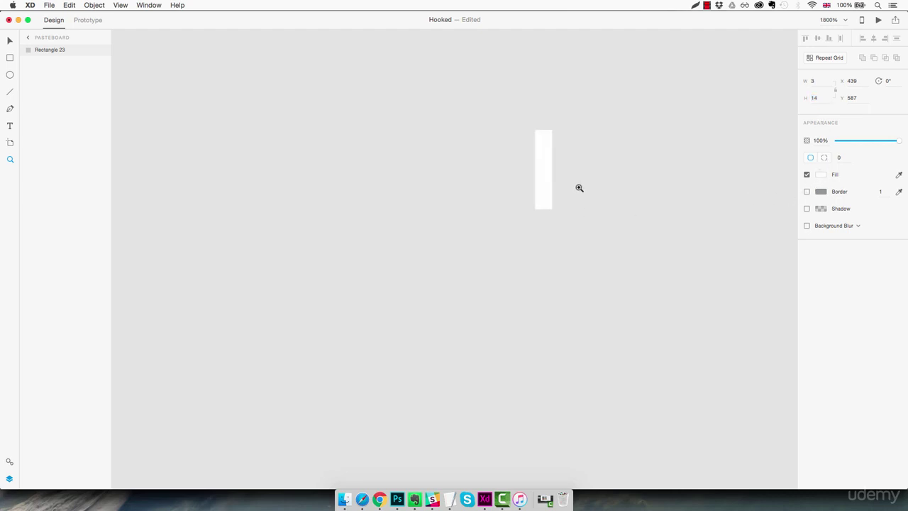
{"action": "scroll", "coordinate": [616, 253], "scroll_direction": "up", "scroll_amount": 5}
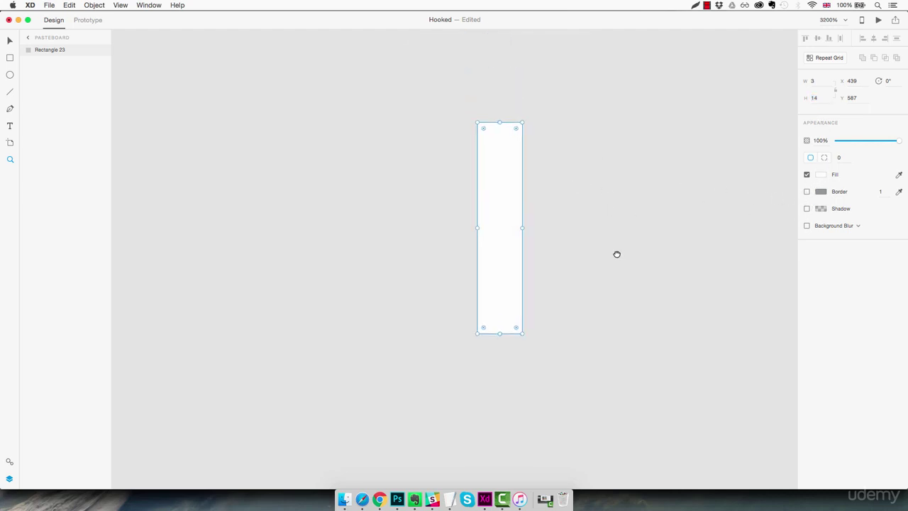
{"action": "left_click", "coordinate": [838, 157]}
{"action": "type", "text": "3"}
{"action": "key", "text": "Return"}
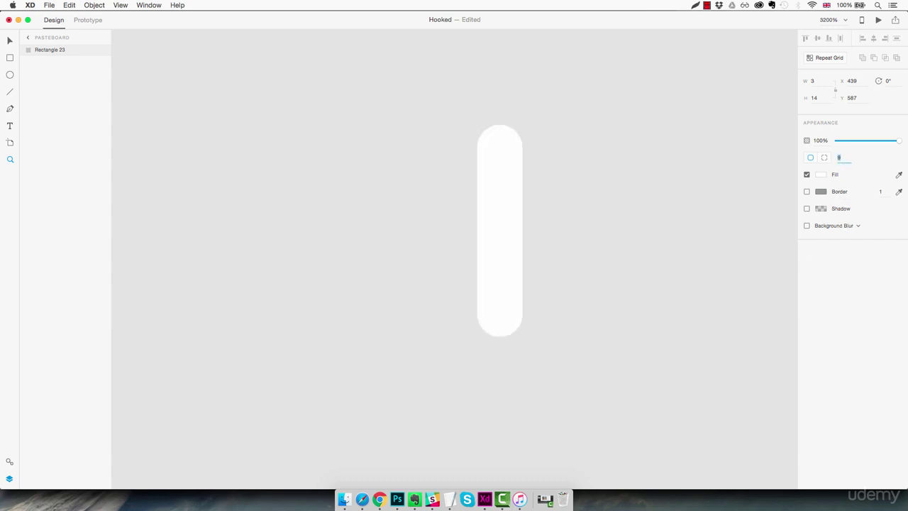
{"action": "key", "text": "Escape"}
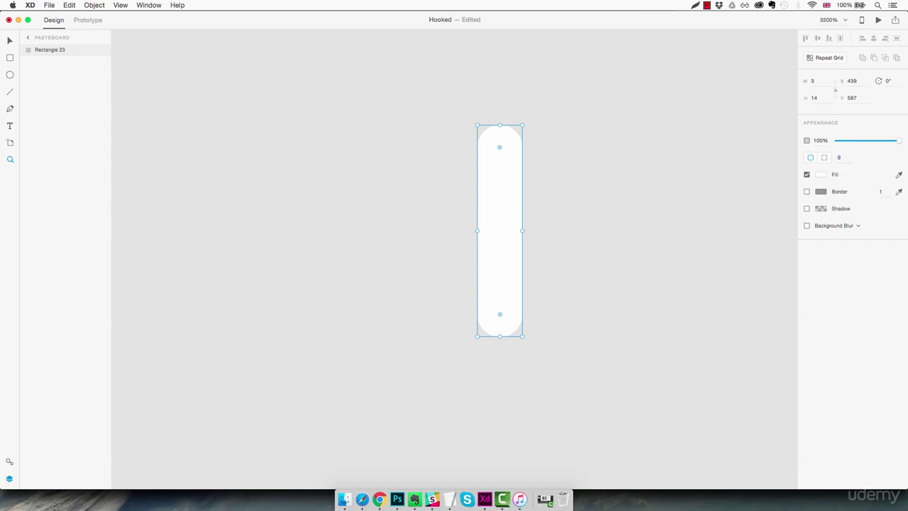
Shift the rounded bar slightly left and rotate it to 45° as the upper stroke of an arrowhead.
{"action": "left_click_drag", "start_coordinate": [513, 239], "coordinate": [478, 239]}
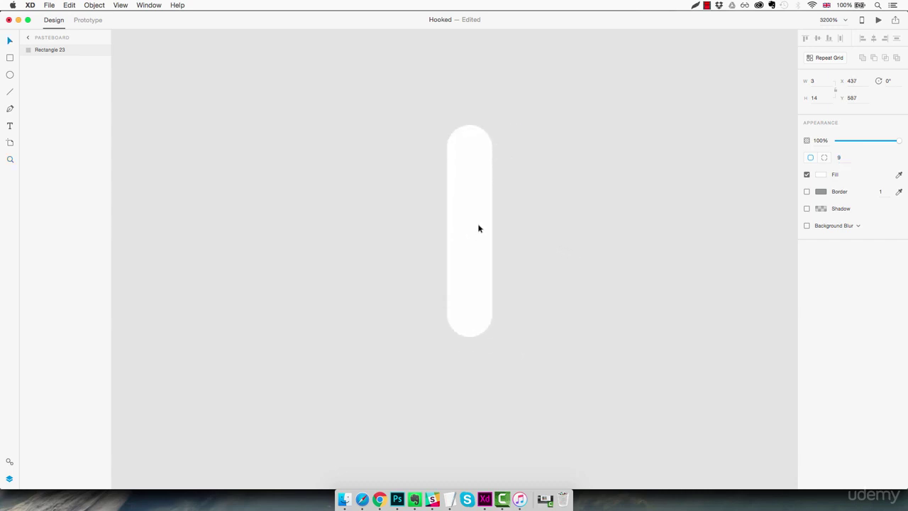
{"action": "left_click_drag", "start_coordinate": [495, 337], "coordinate": [429, 317]}
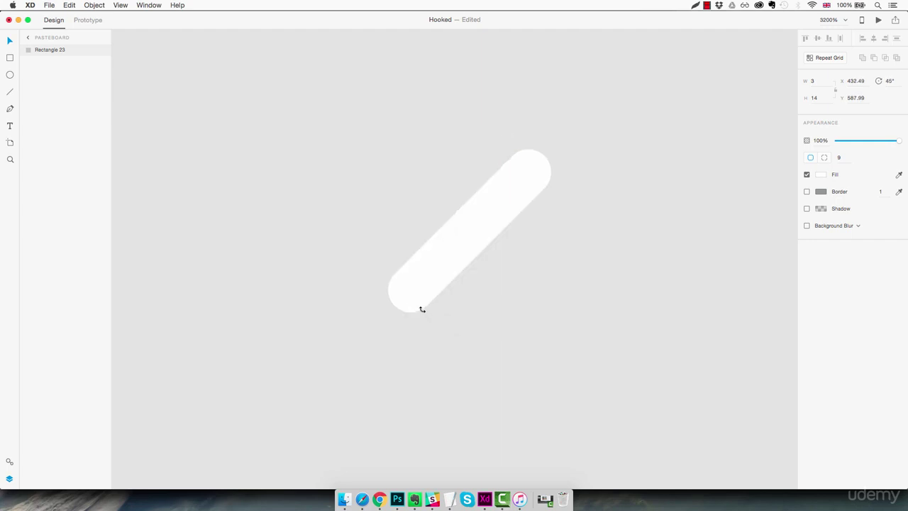
{"action": "left_click_drag", "start_coordinate": [422, 309], "coordinate": [422, 310]}
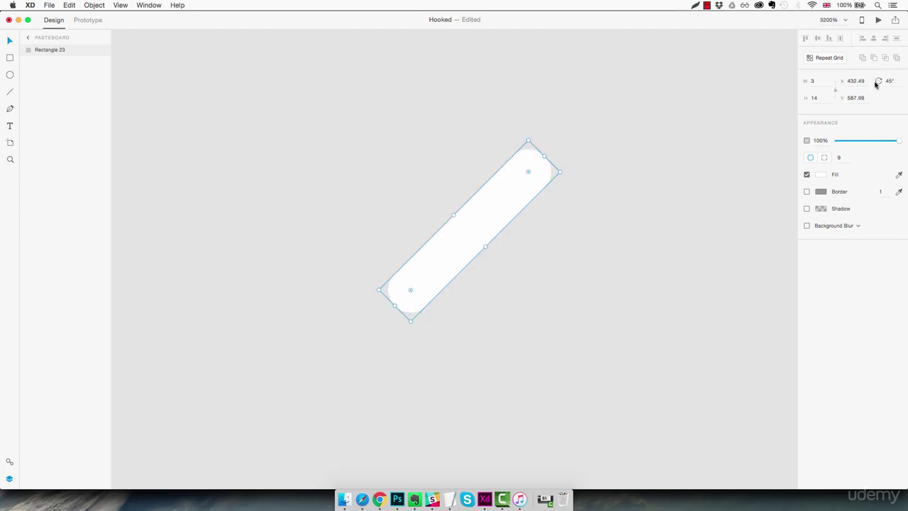
Duplicate the slanted bar, rotate the copy to 135° and move it down to Y 595.99 to form a left-pointing chevron.
{"action": "left_click_drag", "start_coordinate": [575, 285], "coordinate": [552, 240]}
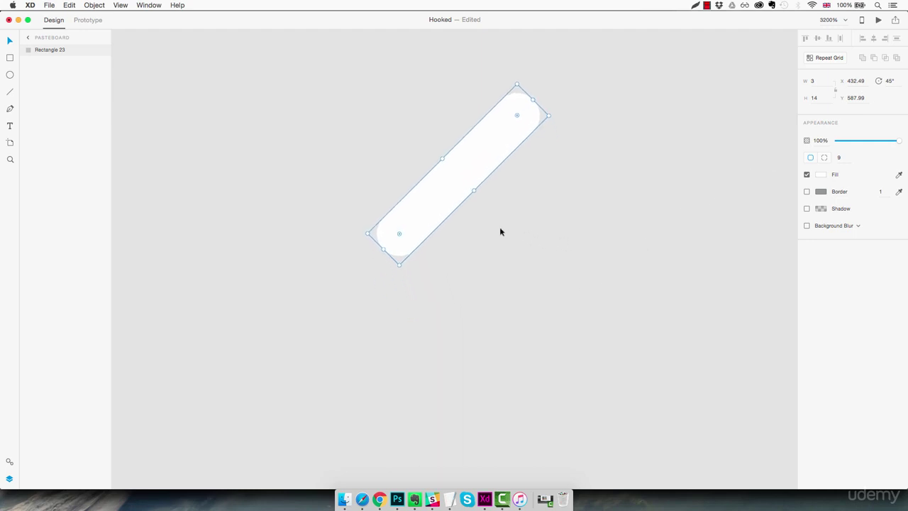
{"action": "key", "text": "super+d"}
{"action": "left_click_drag", "start_coordinate": [551, 117], "coordinate": [536, 287]}
{"action": "left_click_drag", "start_coordinate": [478, 188], "coordinate": [478, 305]}
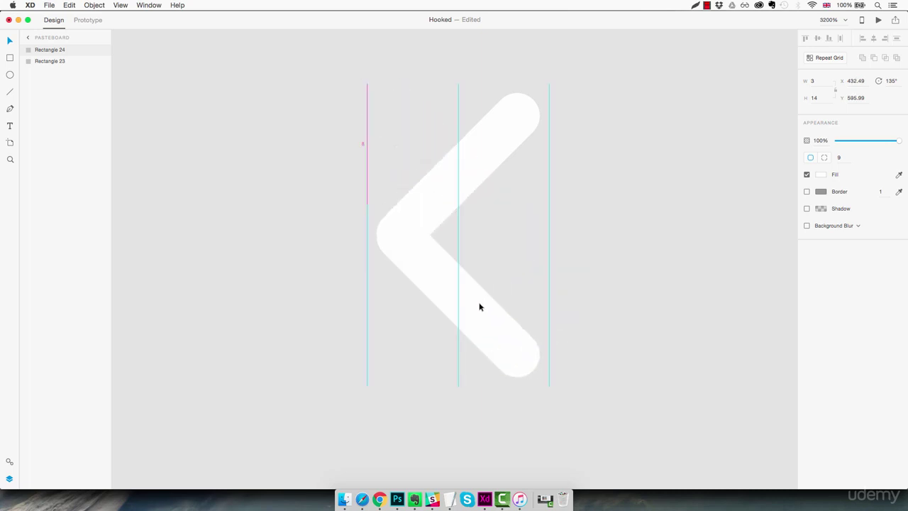
Add the arrow's shaft: duplicate the lower stroke, rotate it to 90°, place it at the chevron's middle and lengthen it to 21.
{"action": "left_click_drag", "start_coordinate": [622, 295], "coordinate": [473, 282]}
{"action": "left_click", "coordinate": [383, 241]}
{"action": "scroll", "coordinate": [438, 256], "scroll_direction": "right", "scroll_amount": 3}
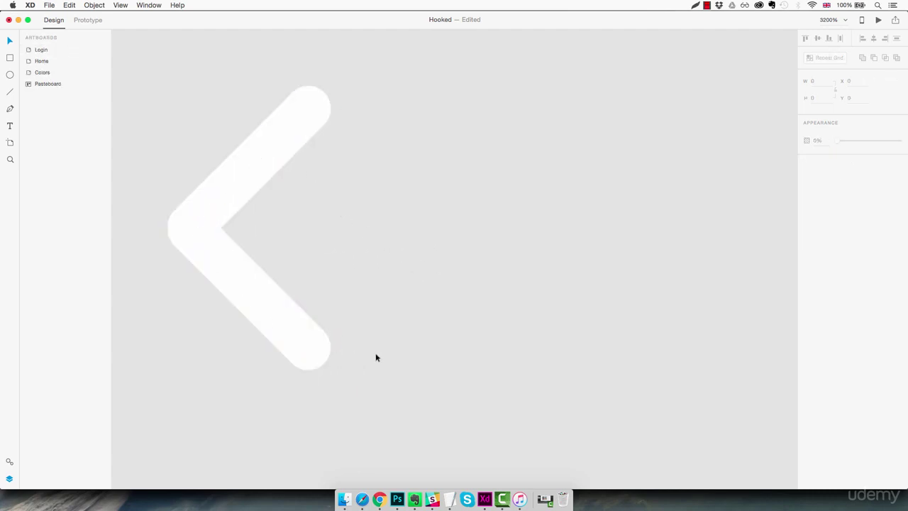
{"action": "left_click", "coordinate": [274, 304]}
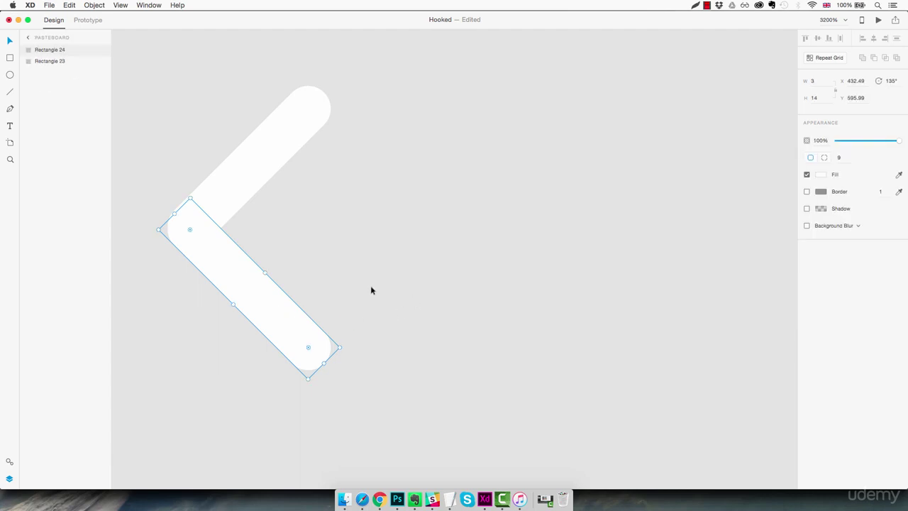
{"action": "key", "text": "super+d"}
{"action": "left_click_drag", "start_coordinate": [284, 335], "coordinate": [382, 309]}
{"action": "mouse_move", "coordinate": [415, 351]}
{"action": "left_mouse_down"}
{"action": "mouse_move", "coordinate": [451, 345]}
{"action": "mouse_move", "coordinate": [485, 288]}
{"action": "left_mouse_up"}
{"action": "mouse_move", "coordinate": [399, 273]}
{"action": "left_mouse_down"}
{"action": "mouse_move", "coordinate": [389, 239]}
{"action": "mouse_move", "coordinate": [332, 243]}
{"action": "mouse_move", "coordinate": [315, 227]}
{"action": "left_mouse_up"}
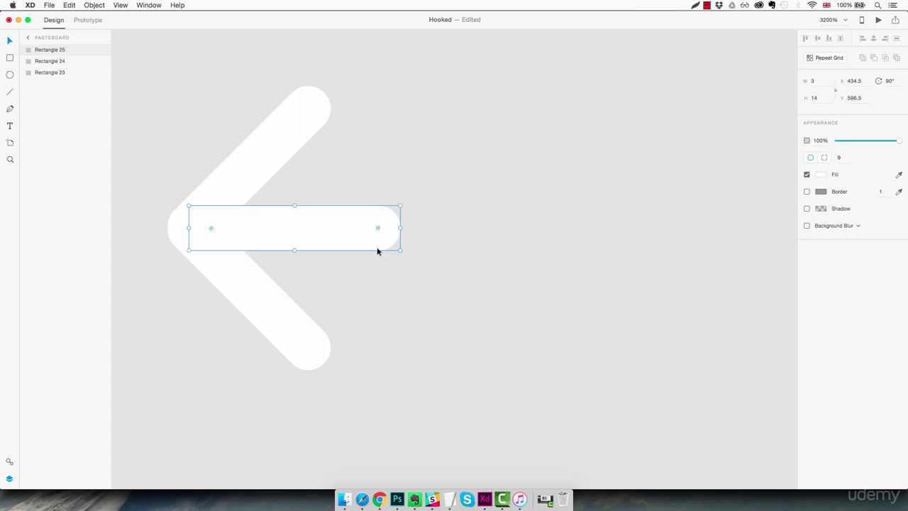
{"action": "left_click_drag", "start_coordinate": [401, 228], "coordinate": [500, 227]}
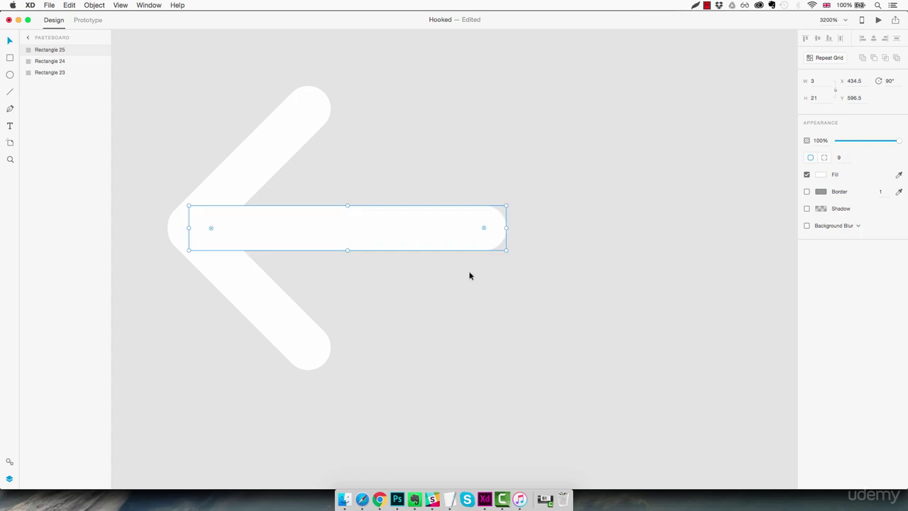
{"action": "left_click", "coordinate": [418, 290]}
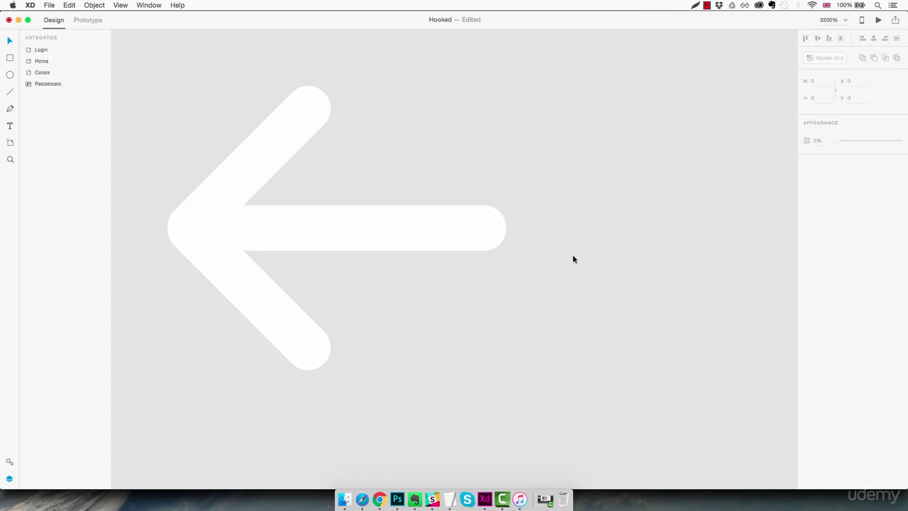
Combine the three arrow bars into one shape with a Union and move it slightly to X 438.11, Y 589.61.
{"action": "left_click_drag", "start_coordinate": [553, 112], "coordinate": [220, 344]}
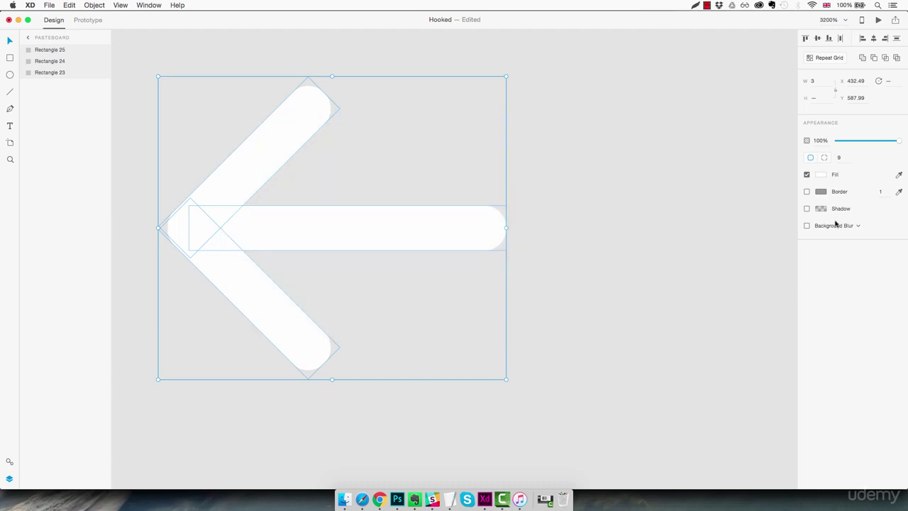
{"action": "left_click", "coordinate": [862, 60]}
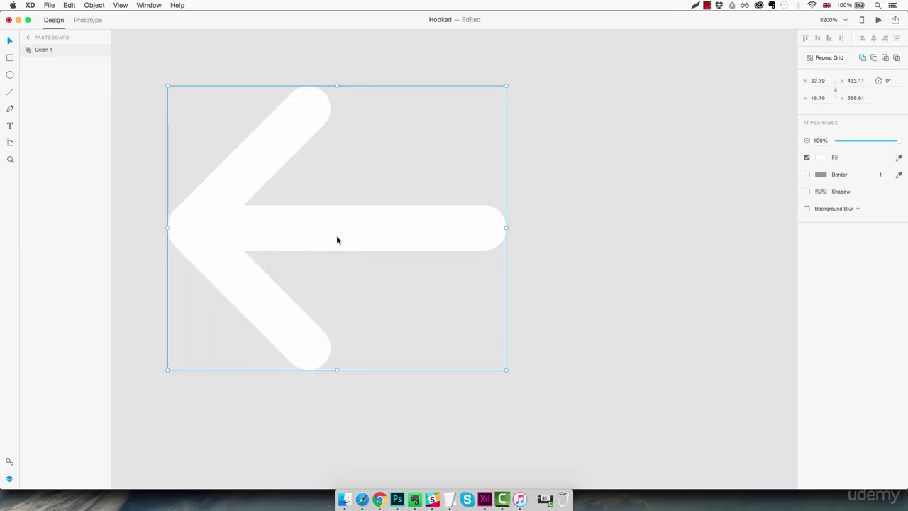
{"action": "left_click_drag", "start_coordinate": [316, 231], "coordinate": [413, 243]}
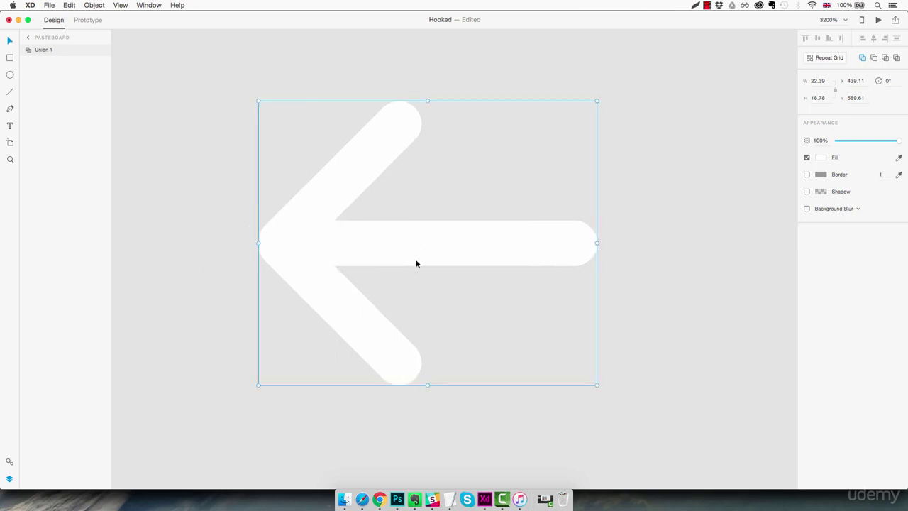
Move the arrow onto the Login artboard above the Login title and nudge it to X 1.11, Y 41.61.
{"action": "key", "text": "super+1"}
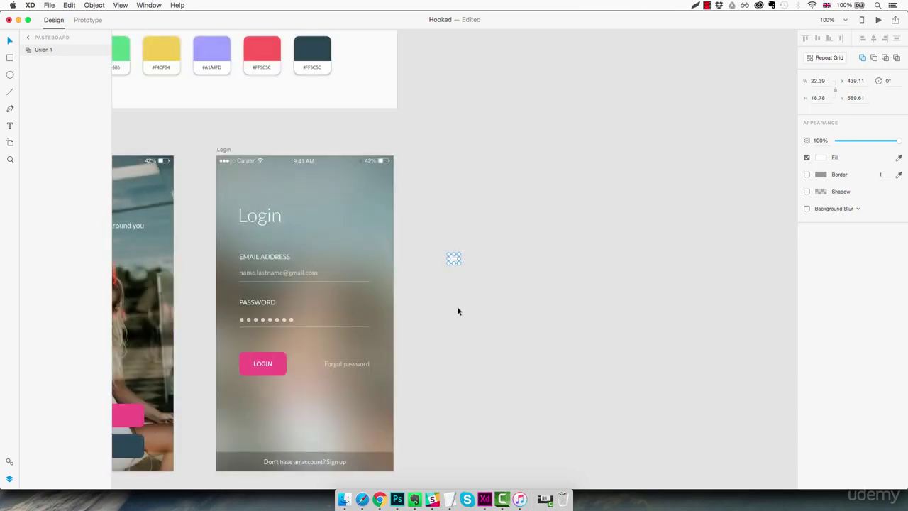
{"action": "left_click_drag", "start_coordinate": [452, 260], "coordinate": [221, 183]}
{"action": "key", "text": "z"}
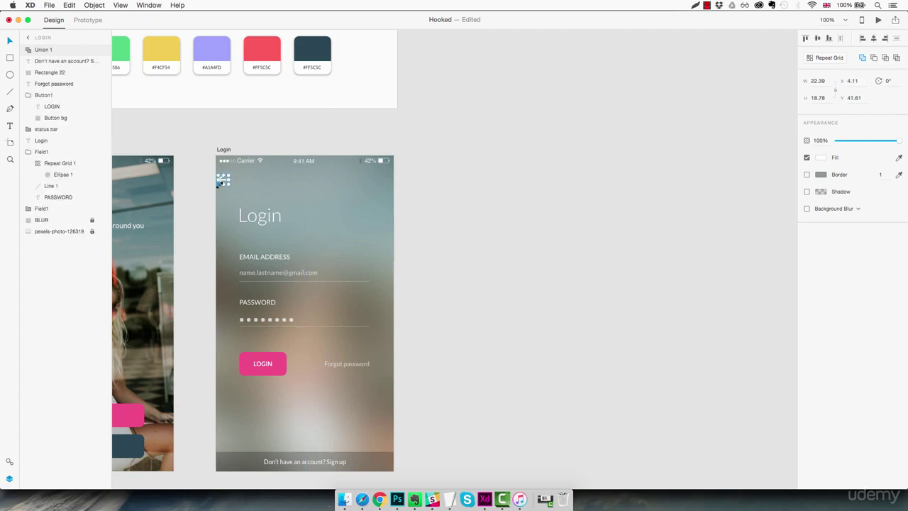
{"action": "left_click", "coordinate": [220, 186]}
{"action": "key", "text": "v"}
{"action": "key", "text": "Left"}
{"action": "key", "text": "Left"}
{"action": "key", "text": "Left"}
{"action": "key", "text": "Left"}
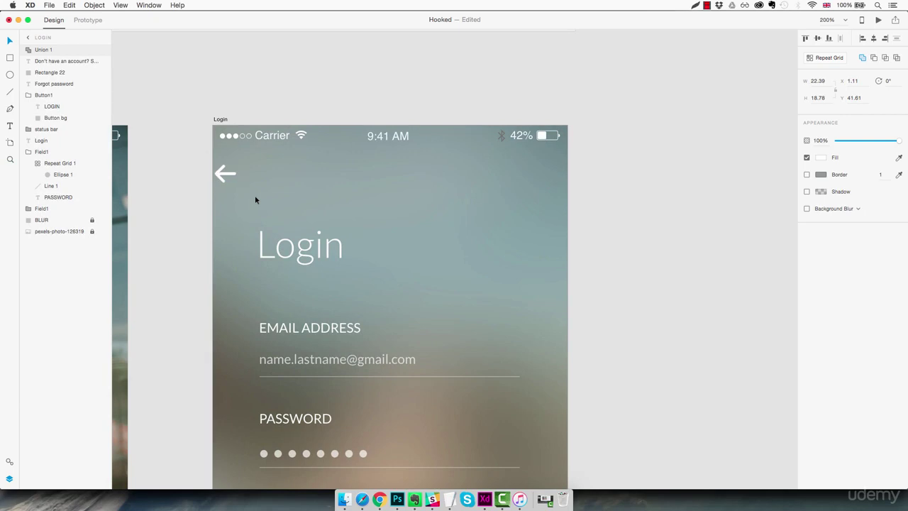
Nudge the back arrow on the Login artboard right to X 20.11.
{"action": "key", "text": "shift+Right"}
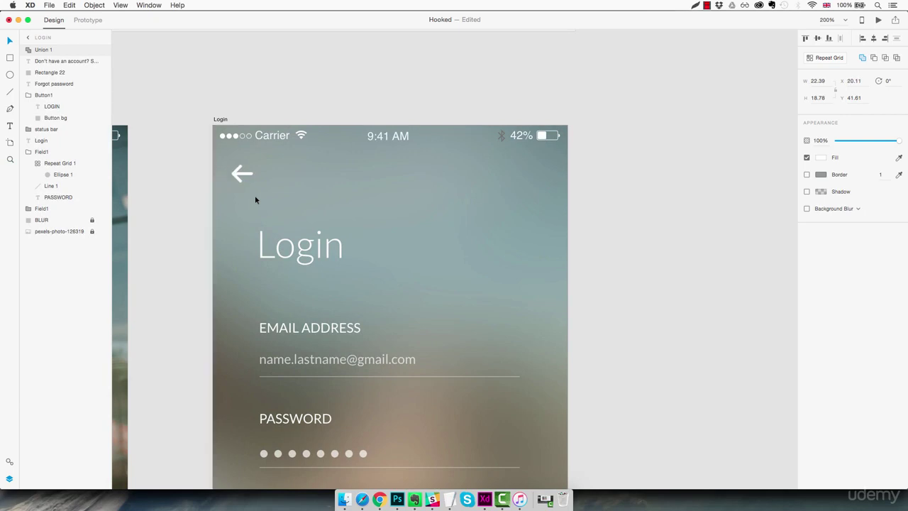
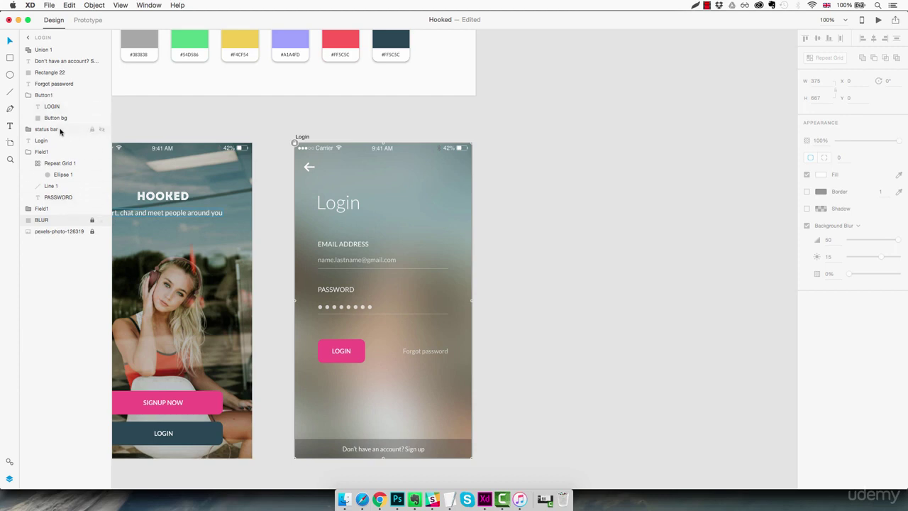
Reorder the layers so status bar comes first and the Login title sits directly below the arrow, and rename the arrow shape Back icon.
{"action": "left_click_drag", "start_coordinate": [57, 131], "coordinate": [63, 49]}
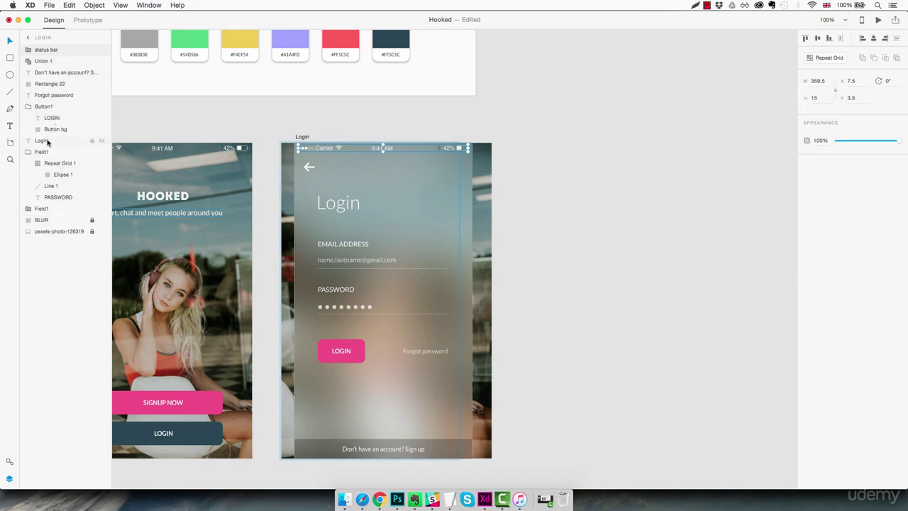
{"action": "left_click_drag", "start_coordinate": [48, 141], "coordinate": [55, 71]}
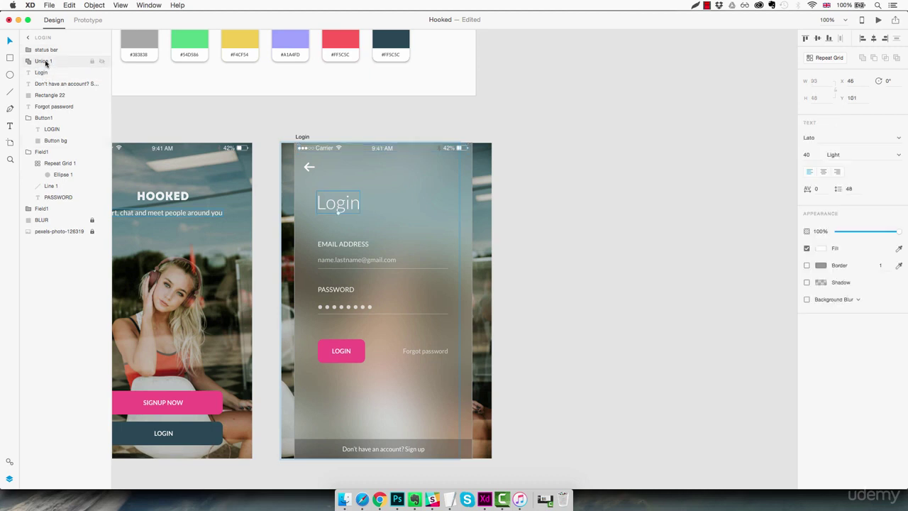
{"action": "left_click", "coordinate": [46, 64]}
{"action": "double_click", "coordinate": [45, 63]}
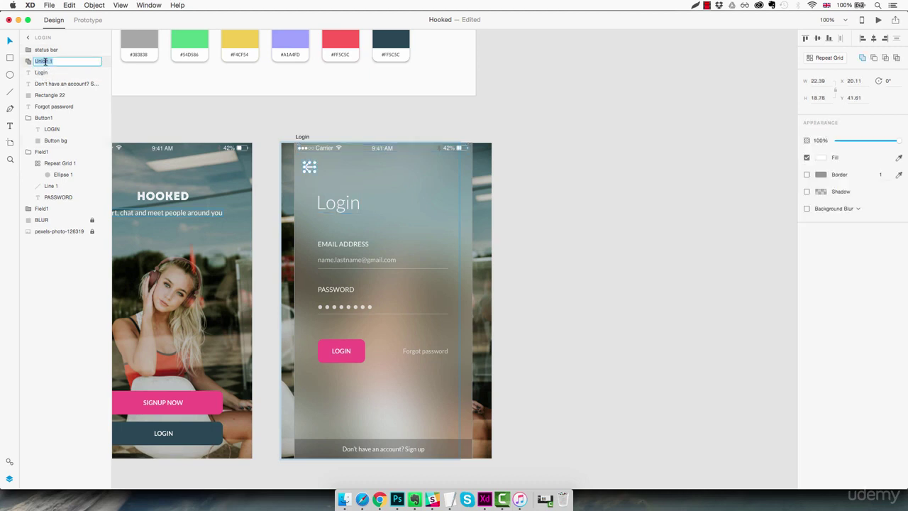
{"action": "type", "text": "Back icon"}
{"action": "key", "text": "Return"}
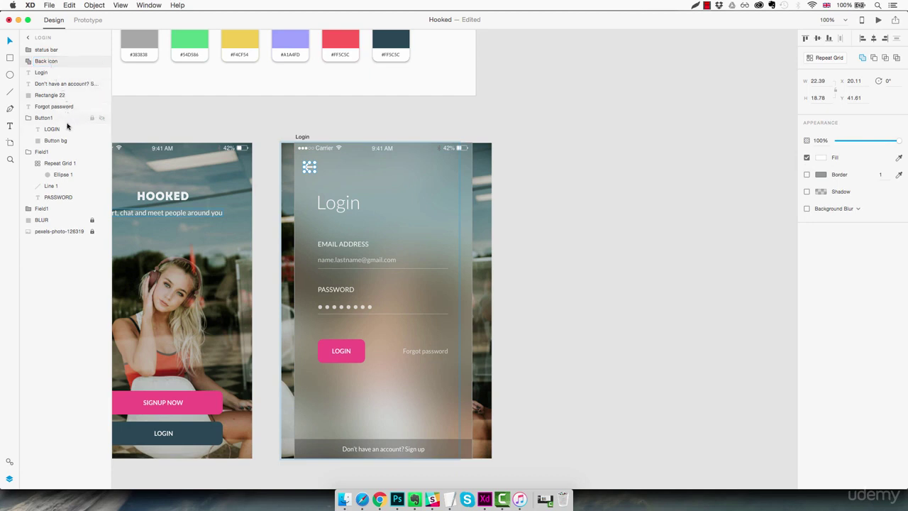
Group the "Don't have an account?" text with Rectangle 22 as "Sign up link" and place the group directly above the BLUR layer.
{"action": "left_click", "coordinate": [28, 120]}
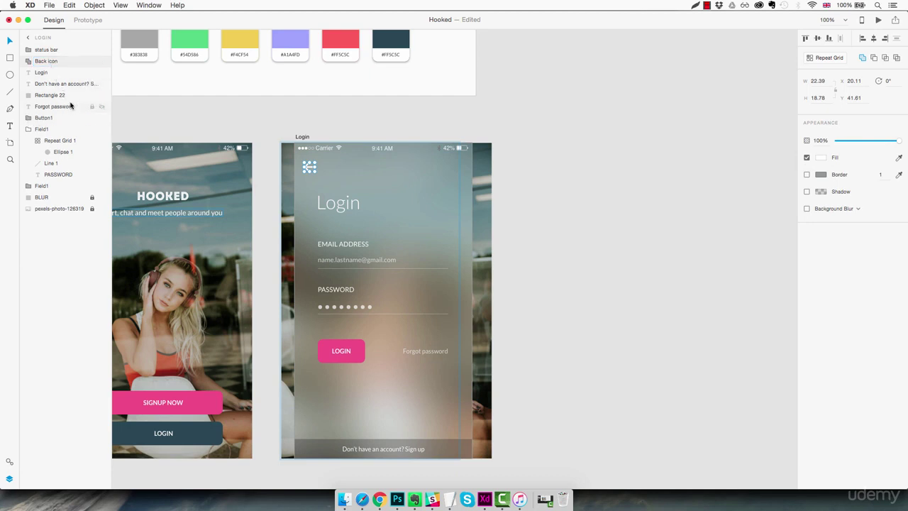
{"action": "left_click", "coordinate": [65, 94]}
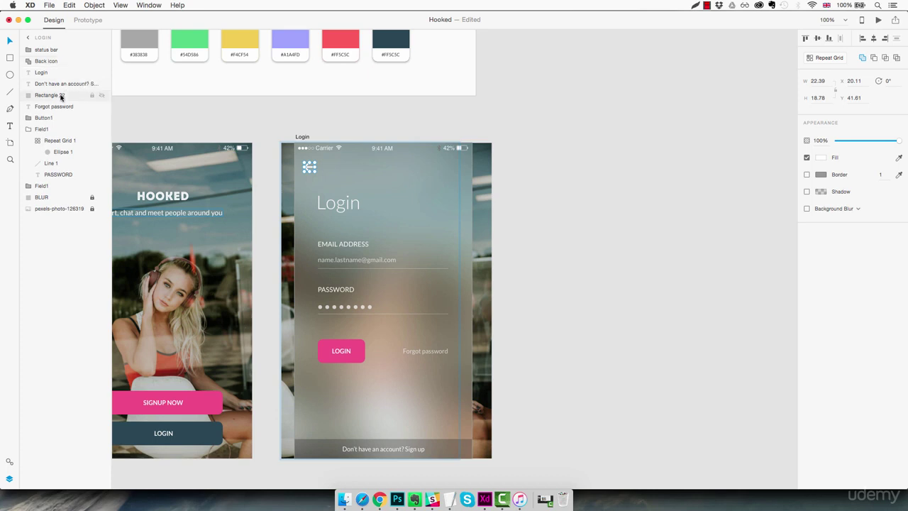
{"action": "left_click", "coordinate": [67, 85], "text": "shift"}
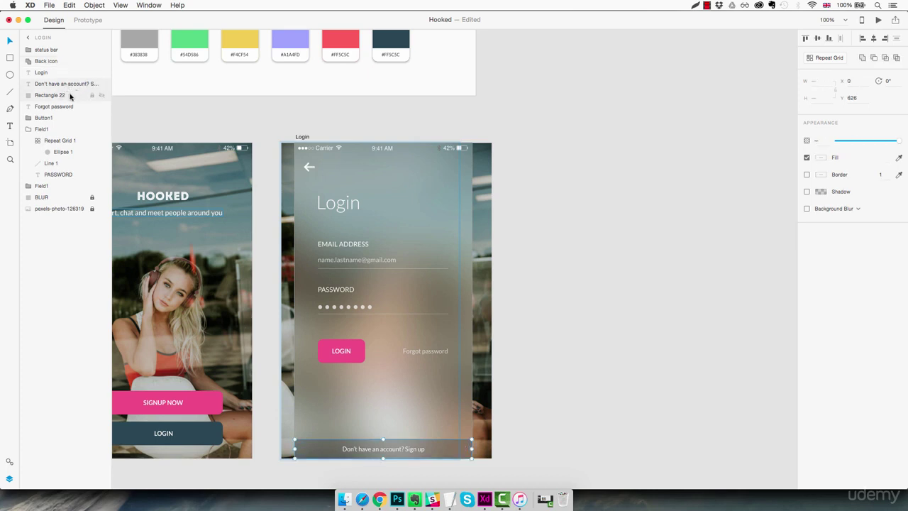
{"action": "key", "text": "super+g"}
{"action": "double_click", "coordinate": [48, 84]}
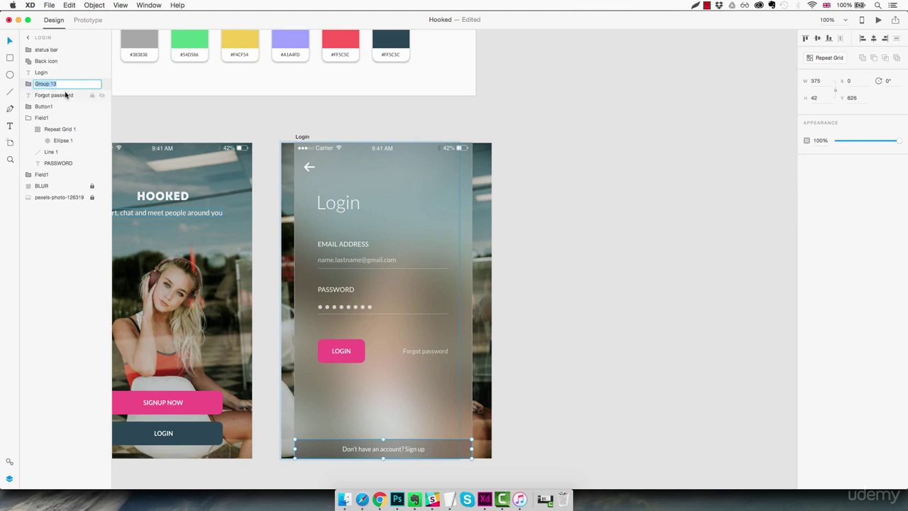
{"action": "type", "text": "Sign up link"}
{"action": "key", "text": "Return"}
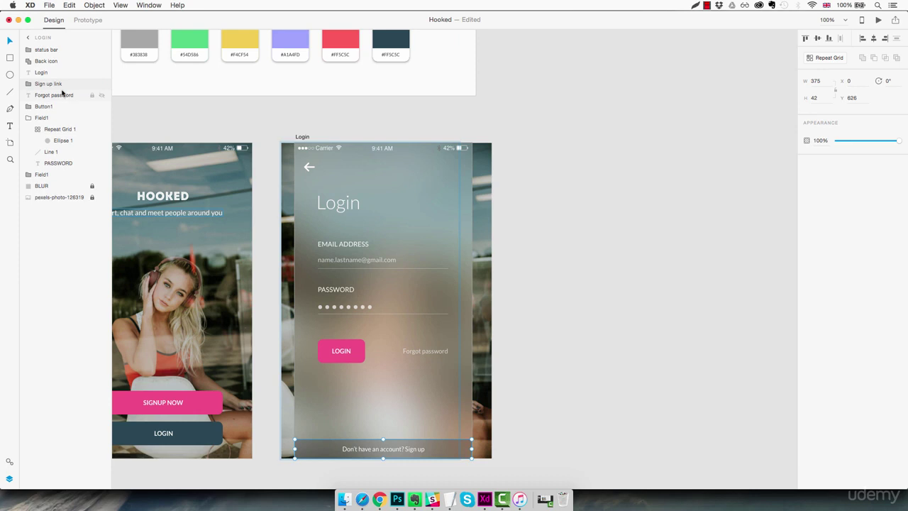
{"action": "left_click_drag", "start_coordinate": [57, 87], "coordinate": [72, 181]}
{"action": "left_click", "coordinate": [28, 107]}
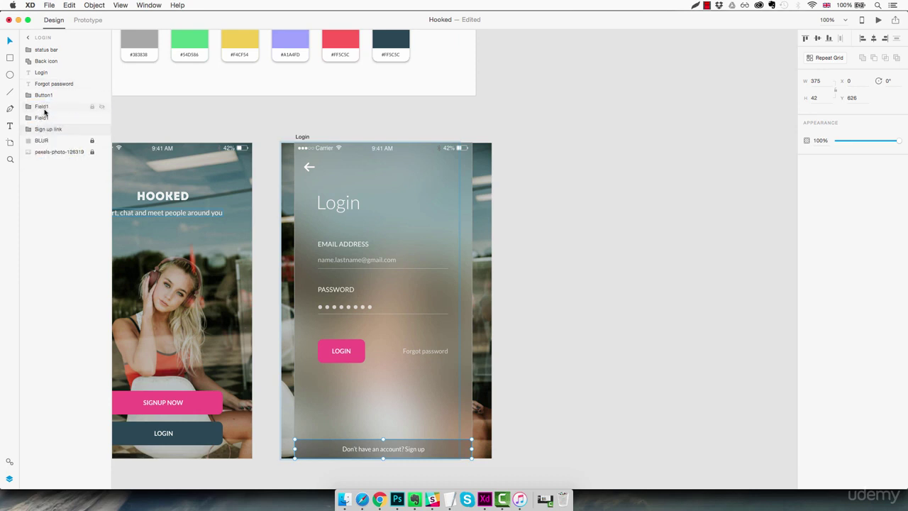
Rename the password field's group Field2 and move both field groups directly below the Login title in the layer order.
{"action": "left_click", "coordinate": [49, 120]}
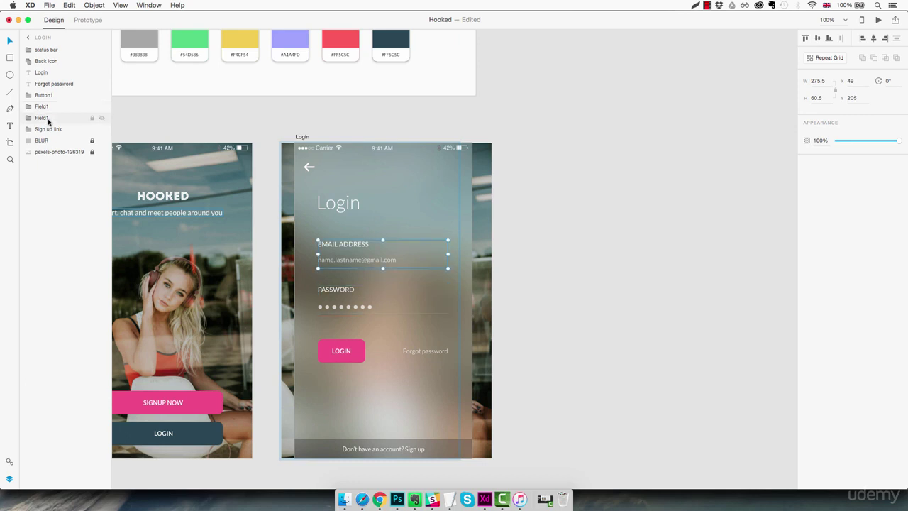
{"action": "left_click", "coordinate": [45, 107]}
{"action": "double_click", "coordinate": [50, 107]}
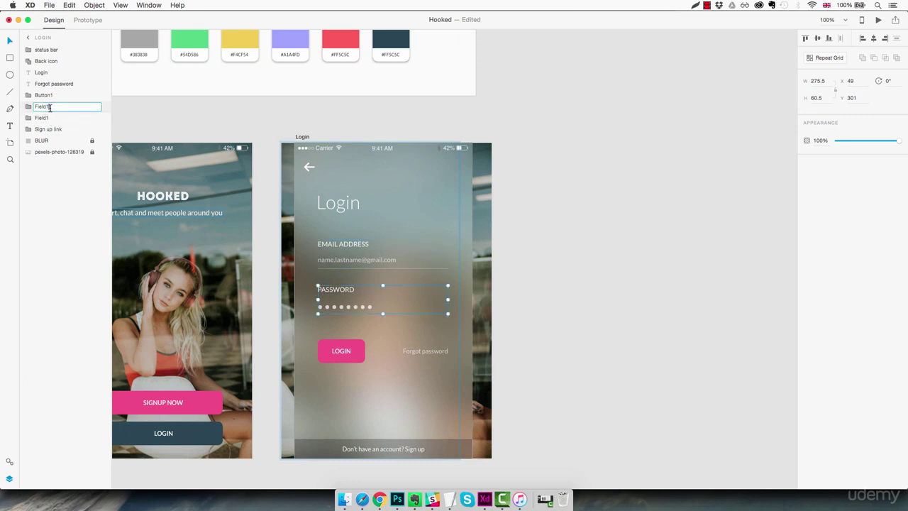
{"action": "type", "text": "2"}
{"action": "key", "text": "Return"}
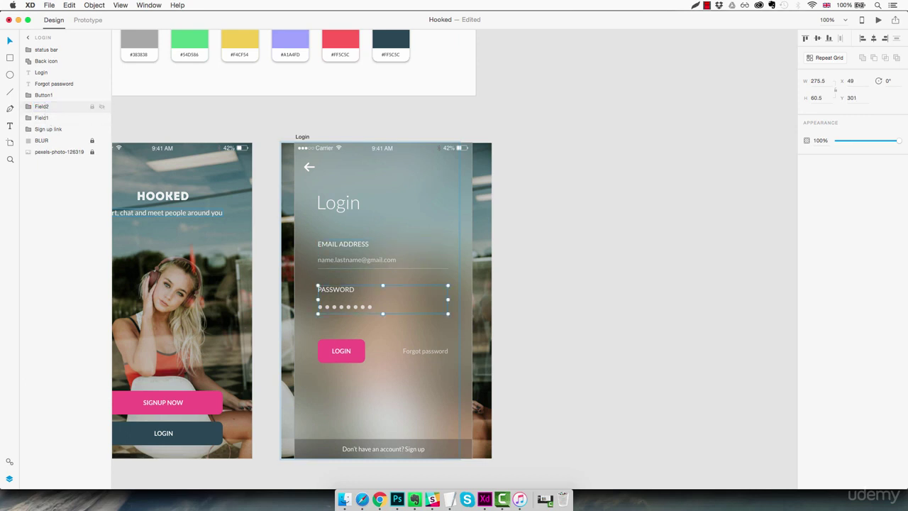
{"action": "left_click", "coordinate": [46, 118], "text": "shift"}
{"action": "left_click_drag", "start_coordinate": [49, 108], "coordinate": [50, 80]}
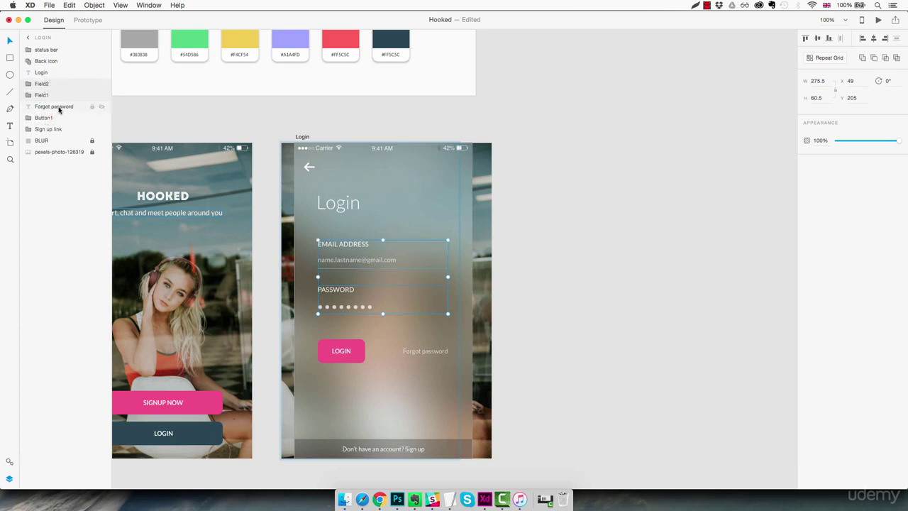
Move the Button1 group above the Forgot password layer and rename it Button.
{"action": "left_click", "coordinate": [56, 107]}
{"action": "left_click", "coordinate": [46, 118]}
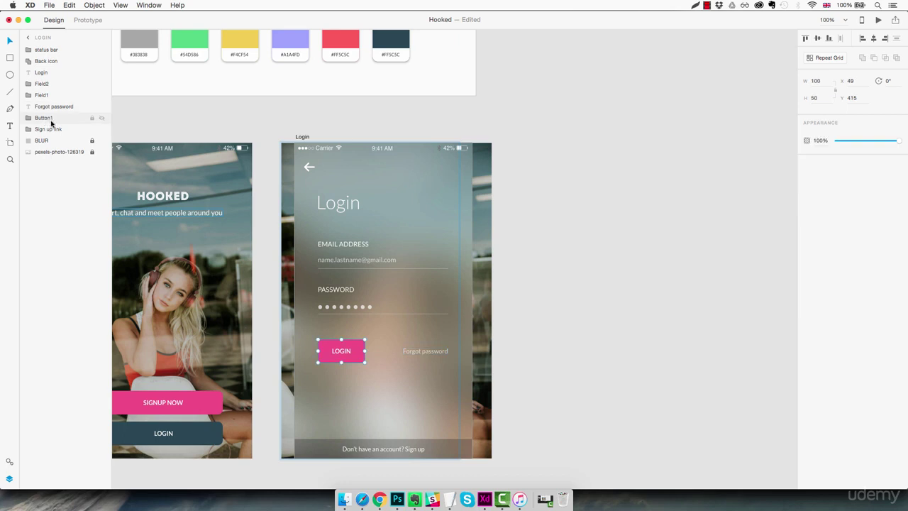
{"action": "left_click_drag", "start_coordinate": [46, 120], "coordinate": [45, 107]}
{"action": "double_click", "coordinate": [45, 106]}
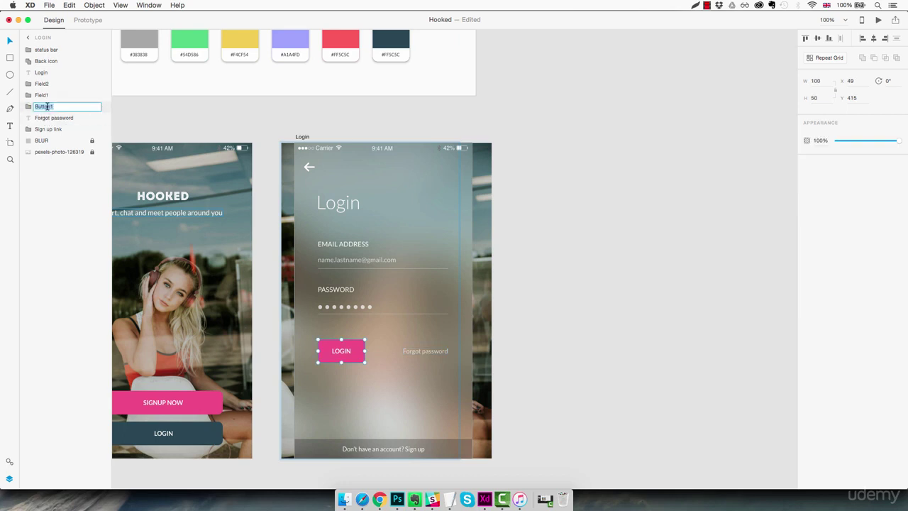
{"action": "key", "text": "Right"}
{"action": "key", "text": "Return"}
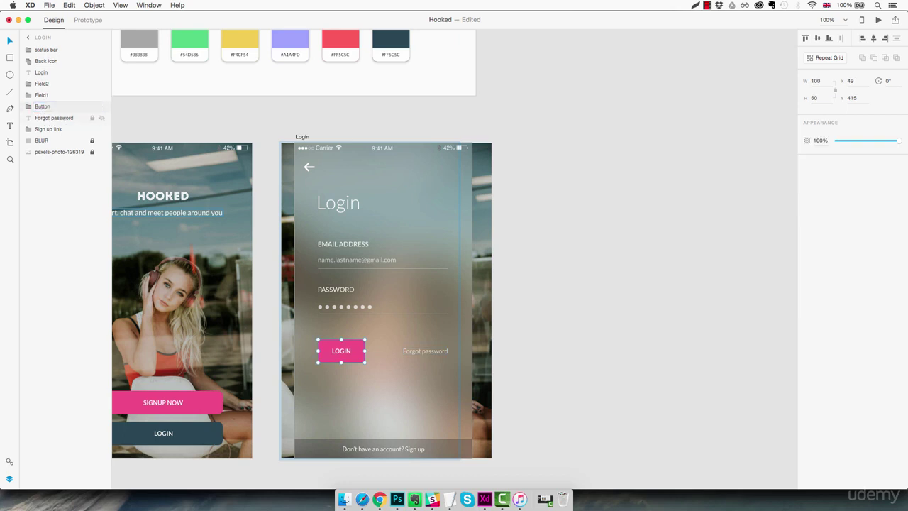
Move the Field1 group above Field2 in the layer order and clear the selection.
{"action": "left_click_drag", "start_coordinate": [42, 95], "coordinate": [47, 83]}
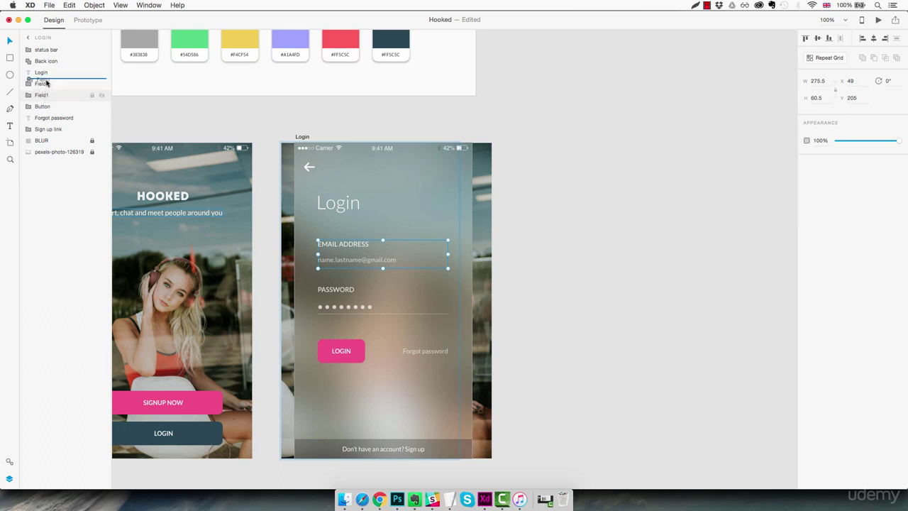
{"action": "left_click", "coordinate": [55, 129]}
{"action": "left_click", "coordinate": [56, 119]}
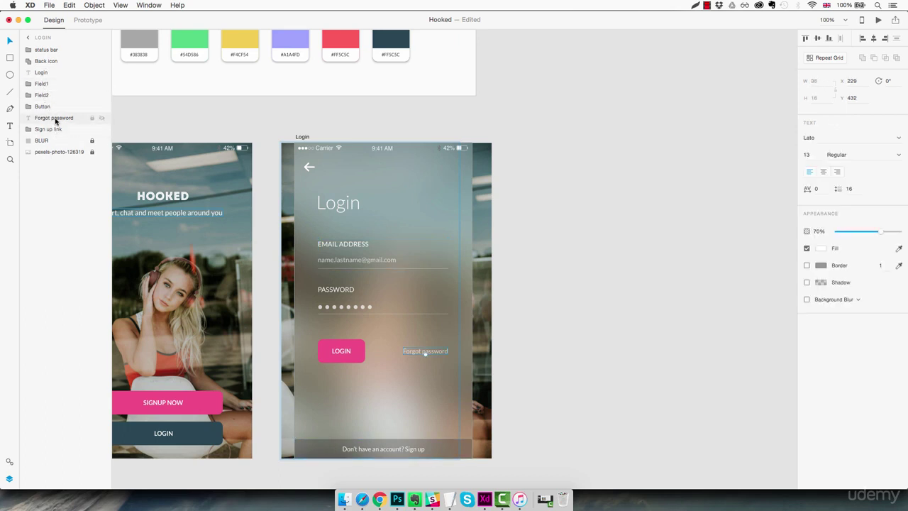
{"action": "left_click", "coordinate": [420, 239]}
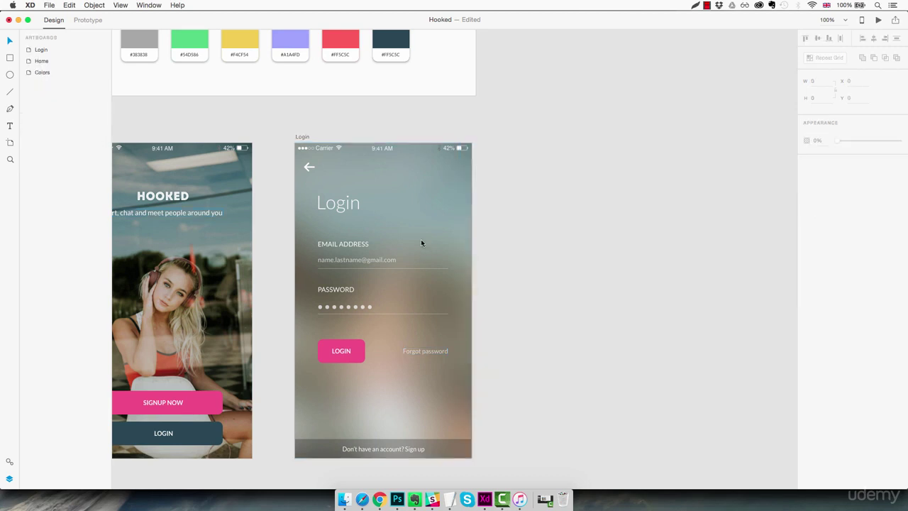
Move the Login title down nearer the email field, and shift the title, both fields, LOGIN button and Forgot password link down together to Y 143.
{"action": "left_click", "coordinate": [347, 206]}
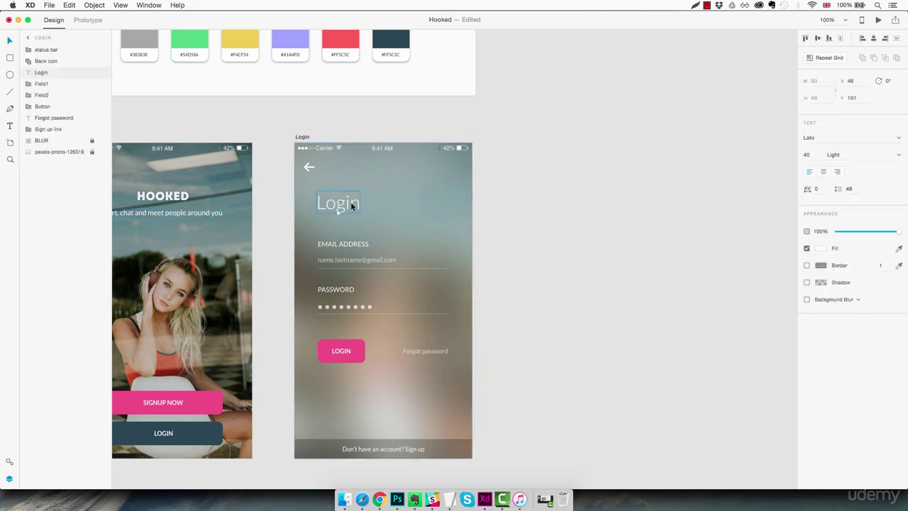
{"action": "left_click_drag", "start_coordinate": [351, 206], "coordinate": [349, 214]}
{"action": "left_click", "coordinate": [423, 219]}
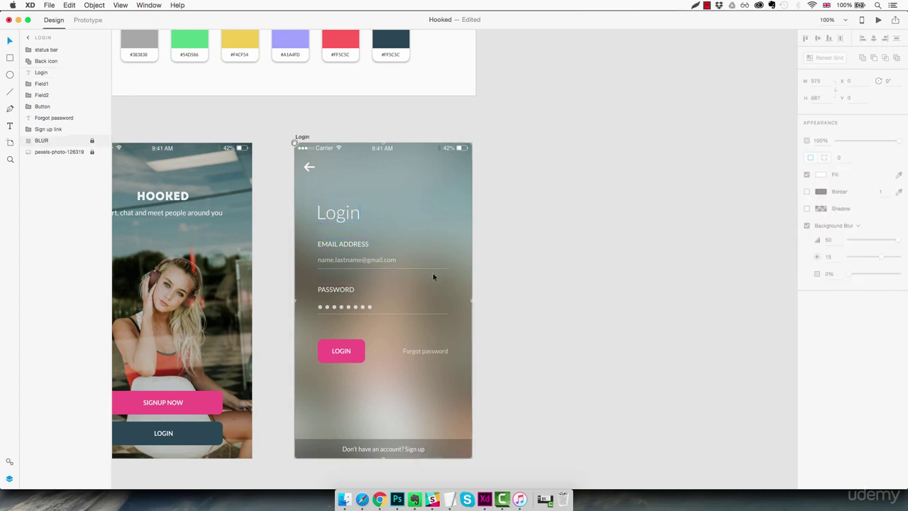
{"action": "left_click_drag", "start_coordinate": [451, 202], "coordinate": [353, 358]}
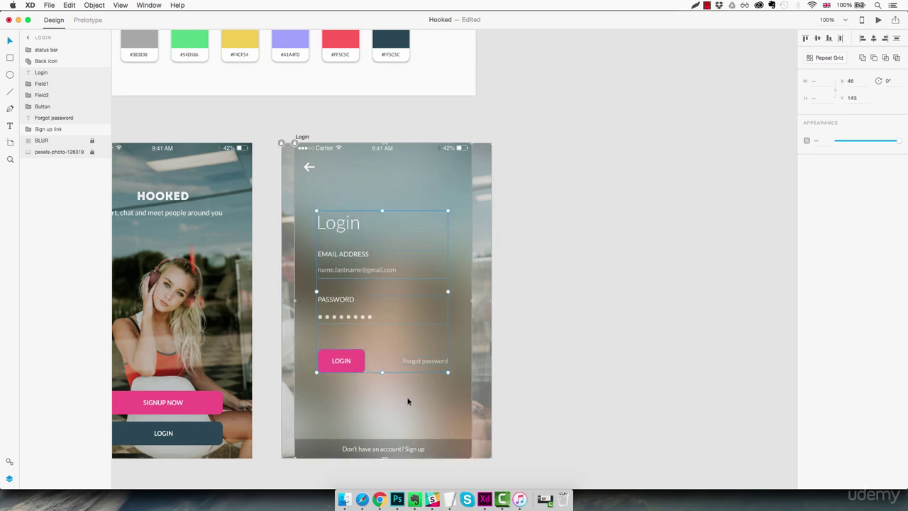
{"action": "left_click", "coordinate": [598, 372]}
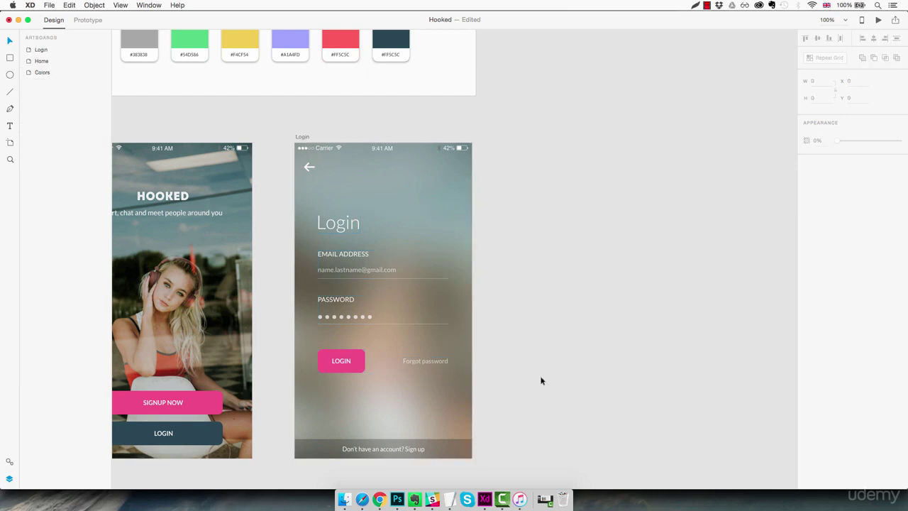